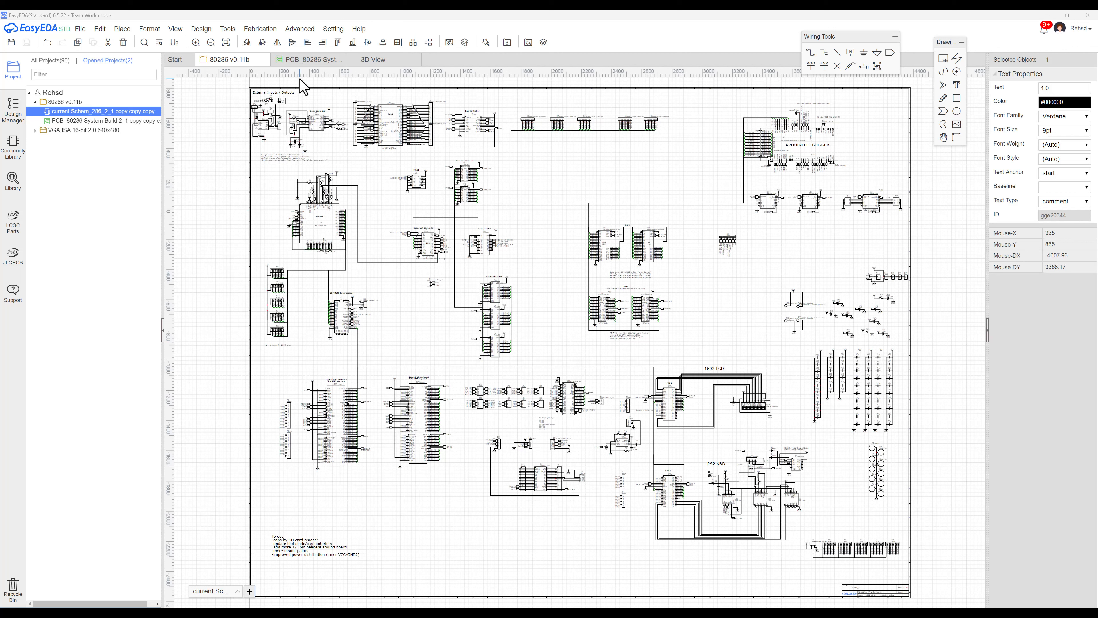
Inspect the 80286 system board in its PCB layout and enlarged 3D view.
{"action": "left_click", "coordinate": [313, 61]}
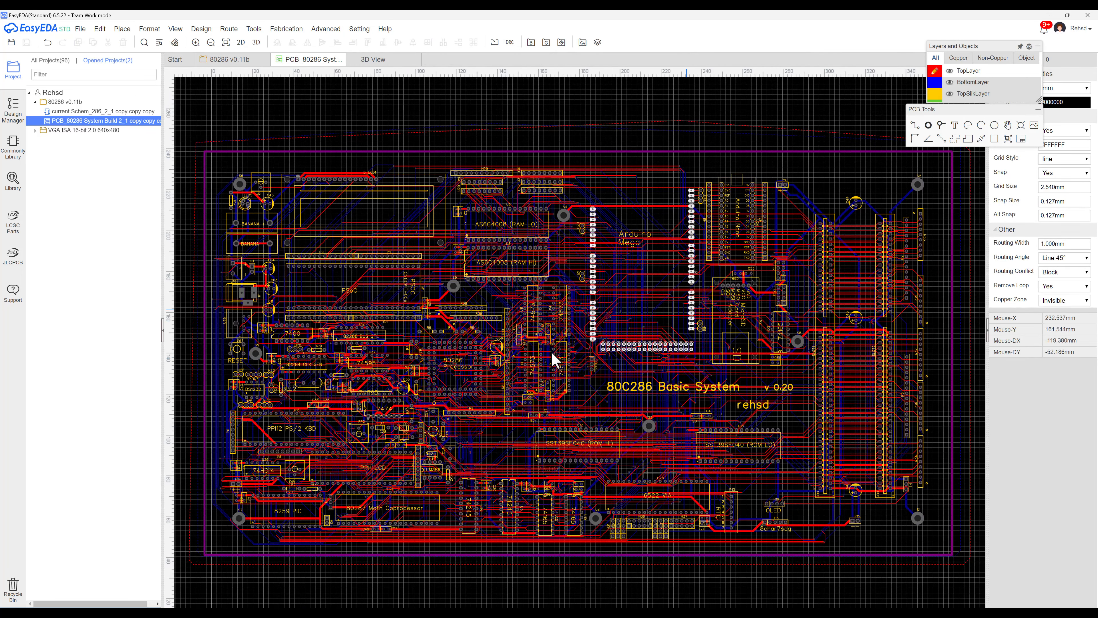
{"action": "left_click", "coordinate": [378, 61]}
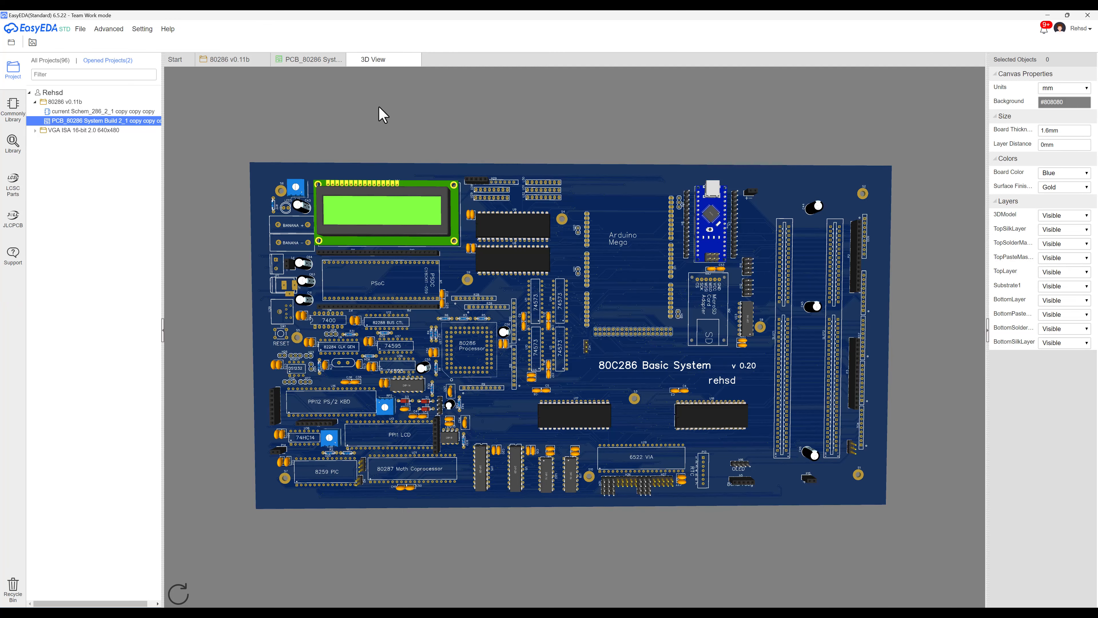
{"action": "left_click_drag", "start_coordinate": [464, 450], "coordinate": [455, 443]}
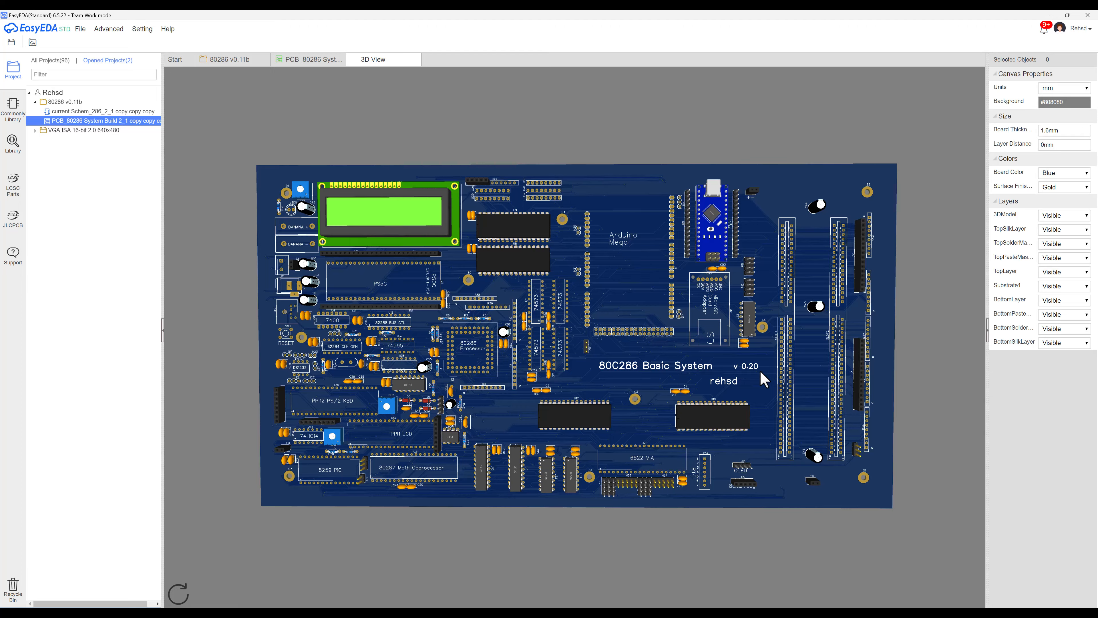
{"action": "mouse_move", "coordinate": [766, 260]}
{"action": "left_mouse_down"}
{"action": "mouse_move", "coordinate": [785, 245]}
{"action": "mouse_move", "coordinate": [768, 257]}
{"action": "left_mouse_up"}
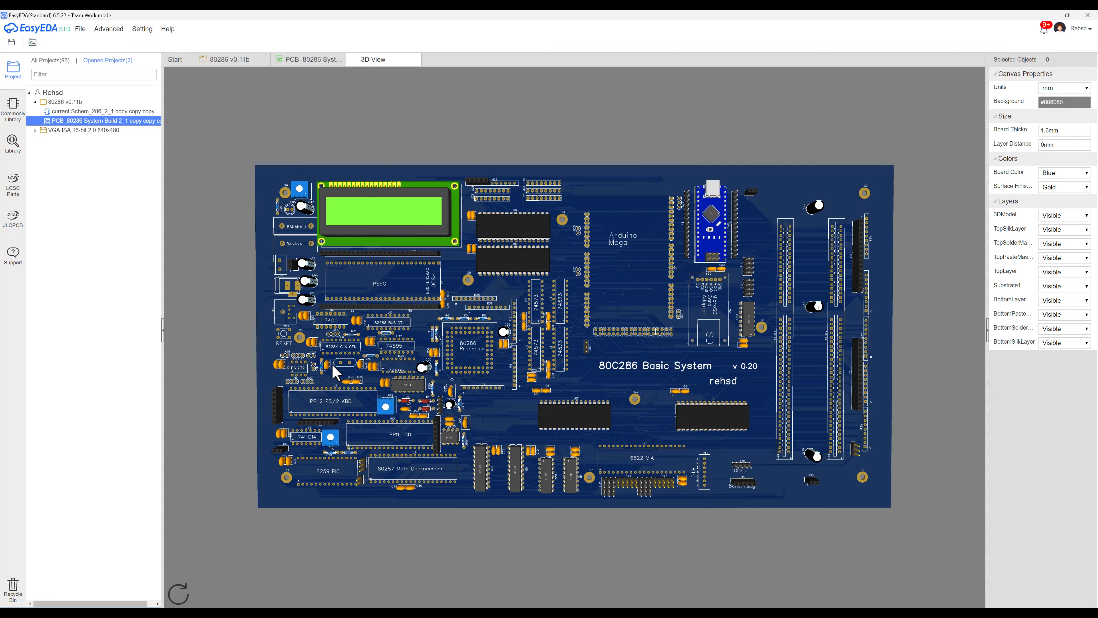
{"action": "scroll", "coordinate": [338, 377], "scroll_direction": "up", "scroll_amount": 2}
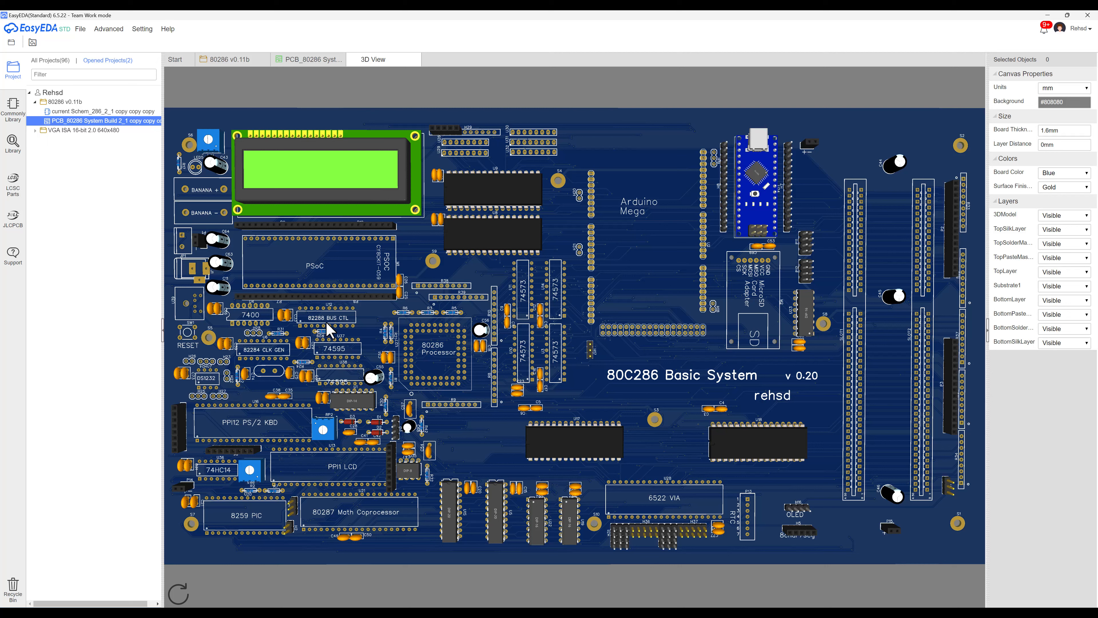
Return to the 80286 schematic and examine the External Inputs / Outputs section with the clock generator.
{"action": "left_click", "coordinate": [227, 61]}
{"action": "scroll", "coordinate": [266, 98], "scroll_direction": "up", "scroll_amount": 1}
{"action": "scroll", "coordinate": [275, 104], "scroll_direction": "up", "scroll_amount": 3}
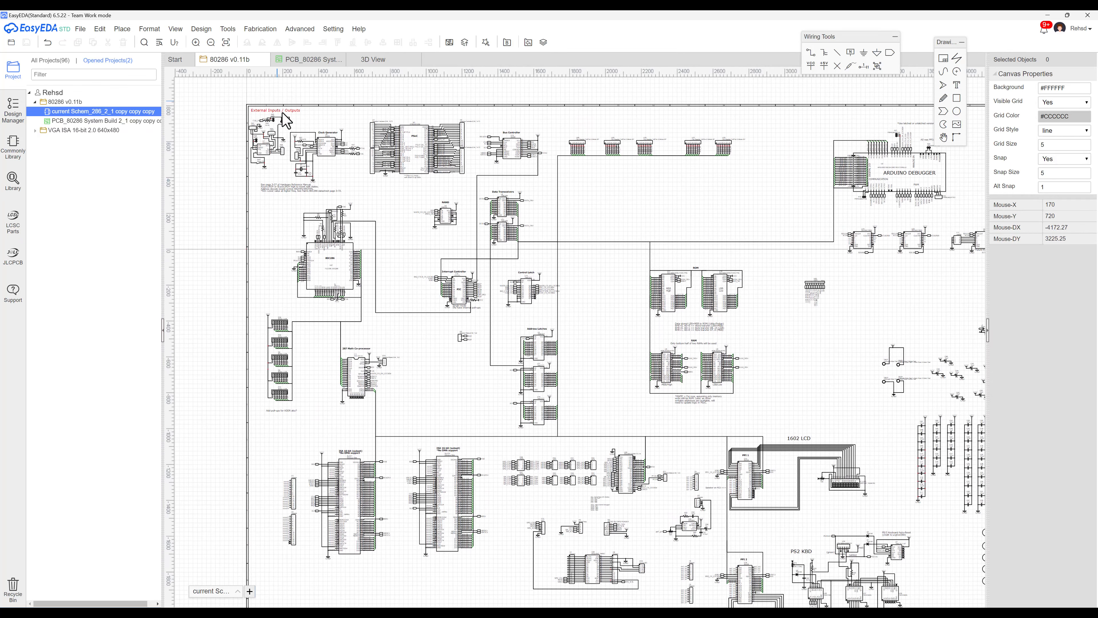
{"action": "scroll", "coordinate": [286, 160], "scroll_direction": "up", "scroll_amount": 4}
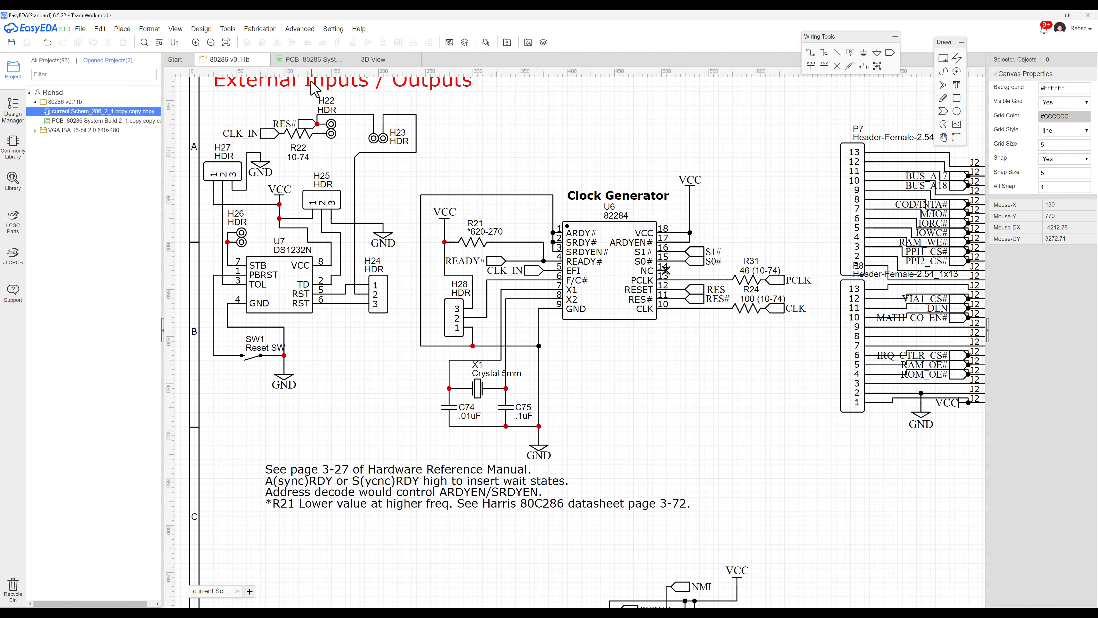
Locate header H22 in the PCB layout by filtering the design's components for H22 and selecting the match.
{"action": "left_click", "coordinate": [305, 67]}
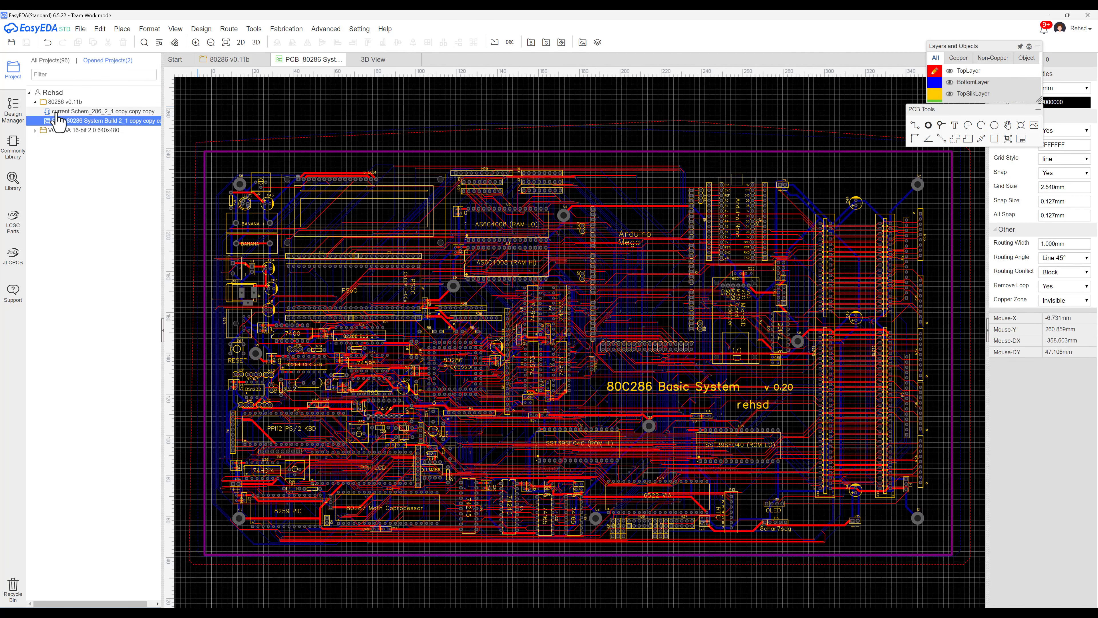
{"action": "left_click", "coordinate": [13, 111]}
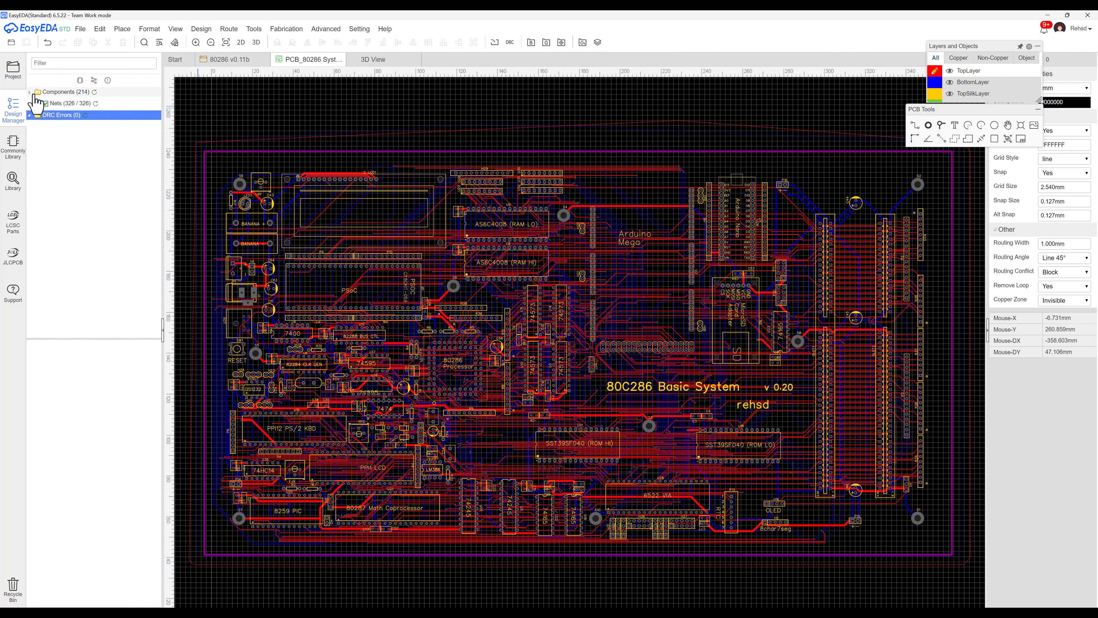
{"action": "left_click", "coordinate": [60, 64]}
{"action": "type", "text": "H"}
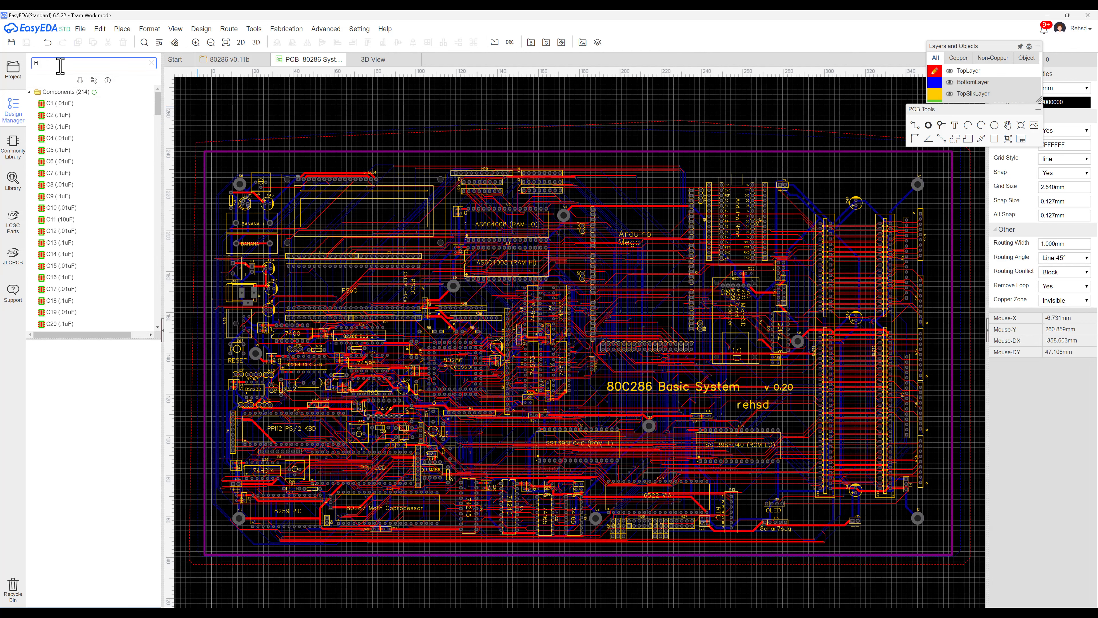
{"action": "type", "text": "22"}
{"action": "left_click", "coordinate": [52, 104]}
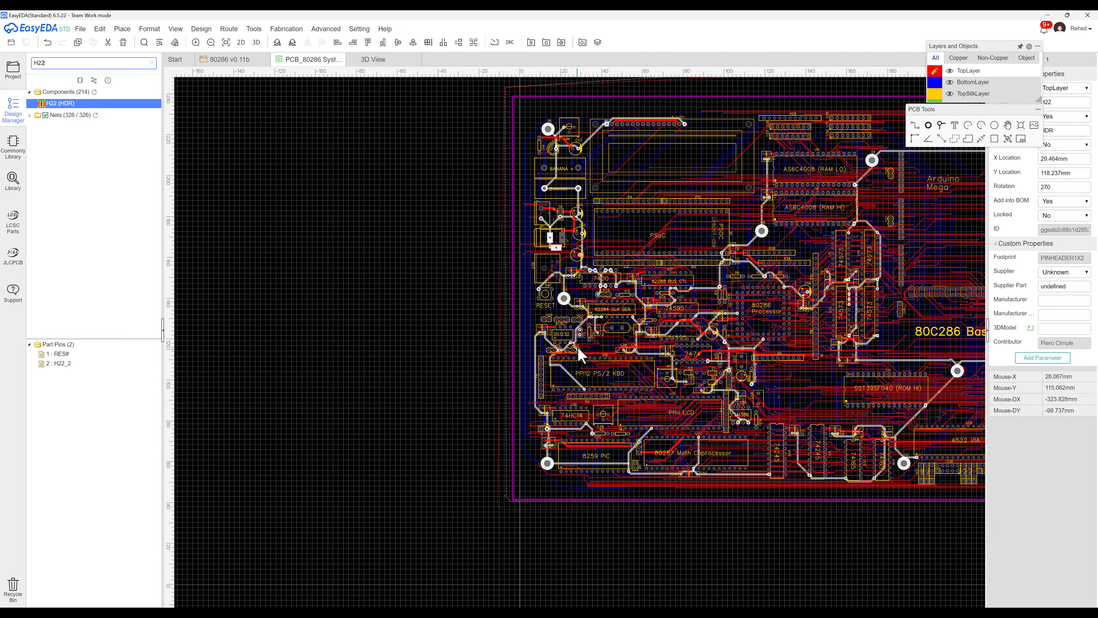
{"action": "scroll", "coordinate": [584, 349], "scroll_direction": "up", "scroll_amount": 1}
{"action": "scroll", "coordinate": [592, 350], "scroll_direction": "up", "scroll_amount": 2}
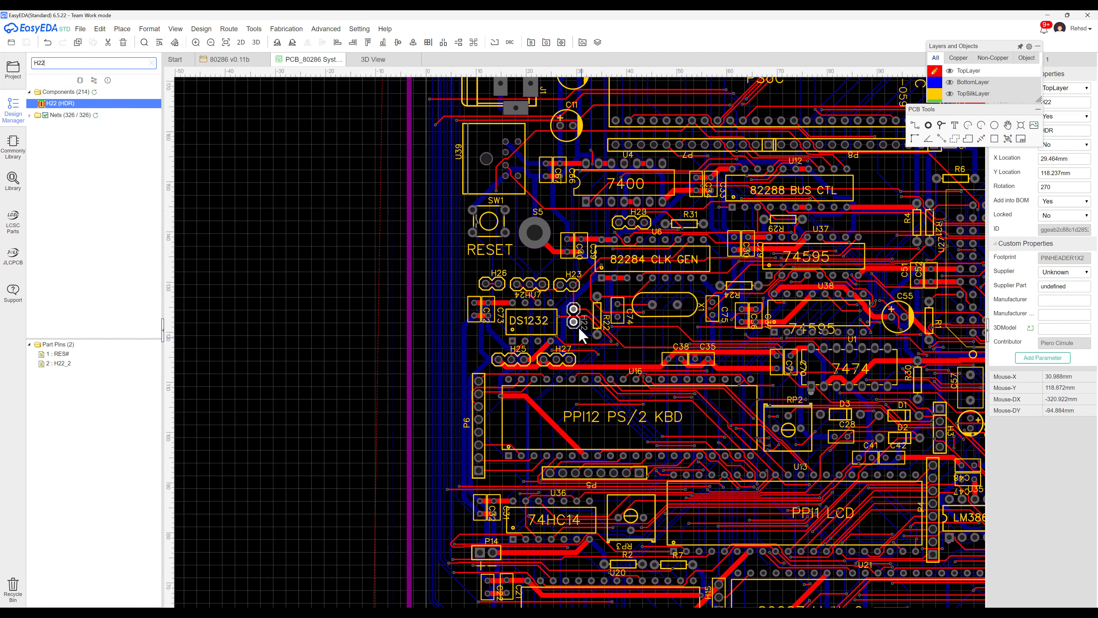
{"action": "scroll", "coordinate": [578, 327], "scroll_direction": "up", "scroll_amount": 1}
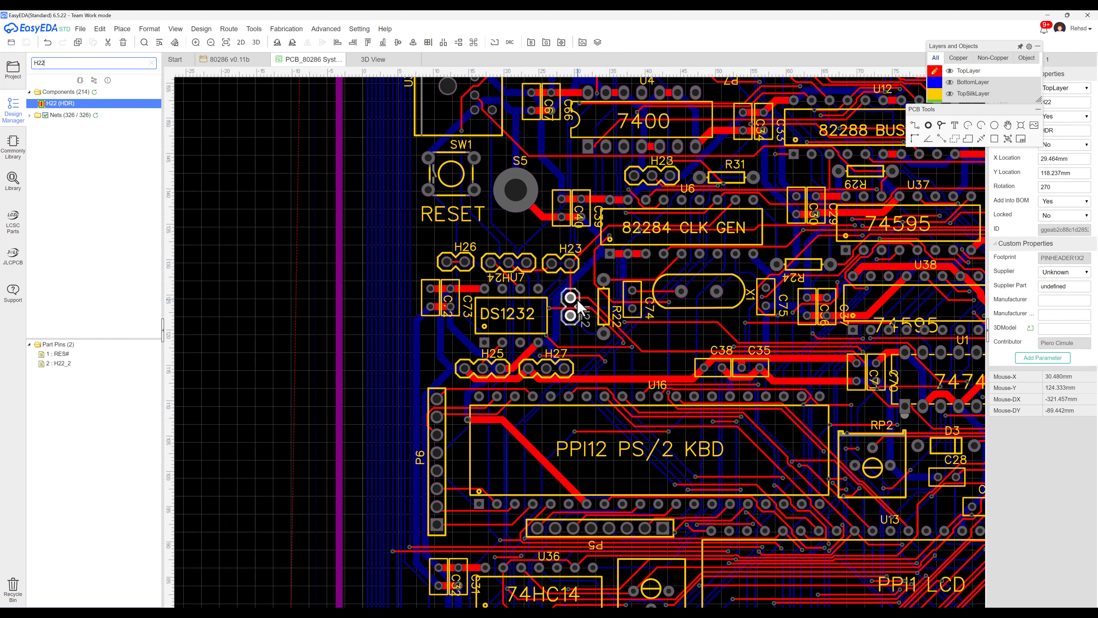
Examine the whole board layout and the area around the DS1232 chip below the reset switch.
{"action": "scroll", "coordinate": [578, 306], "scroll_direction": "down", "scroll_amount": 2}
{"action": "scroll", "coordinate": [575, 306], "scroll_direction": "down", "scroll_amount": 2}
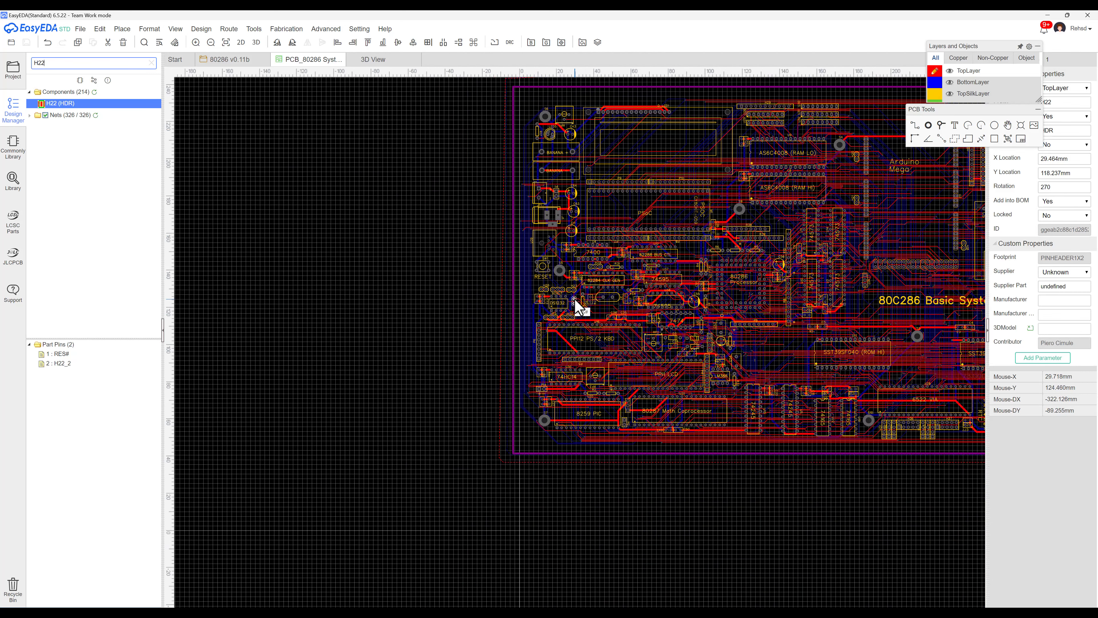
{"action": "scroll", "coordinate": [575, 298], "scroll_direction": "right", "scroll_amount": 8}
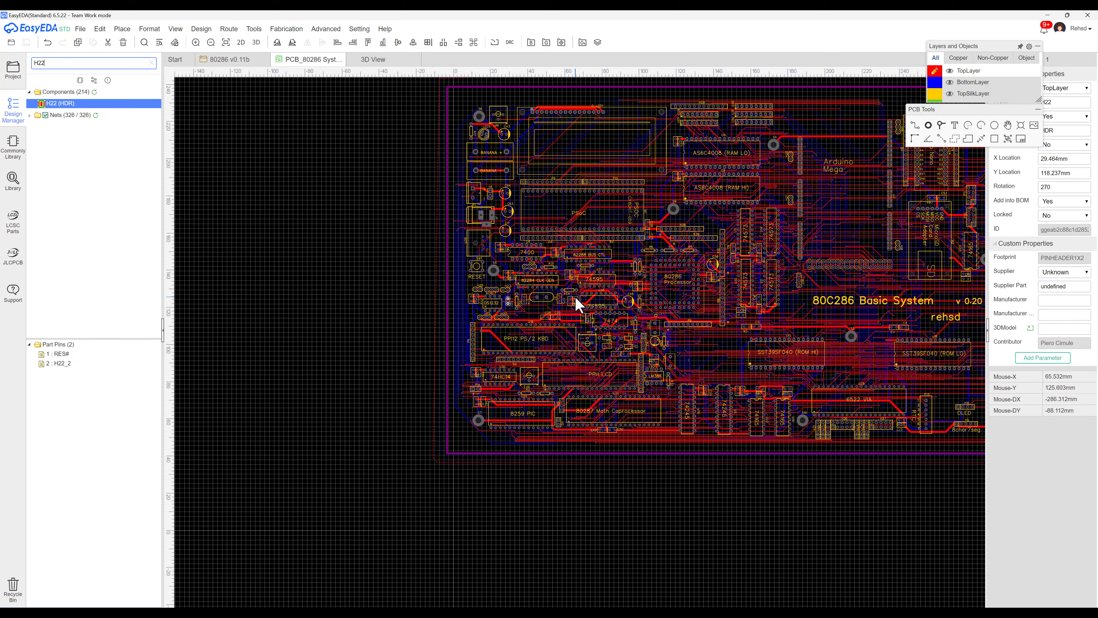
{"action": "scroll", "coordinate": [576, 299], "scroll_direction": "right", "scroll_amount": 4}
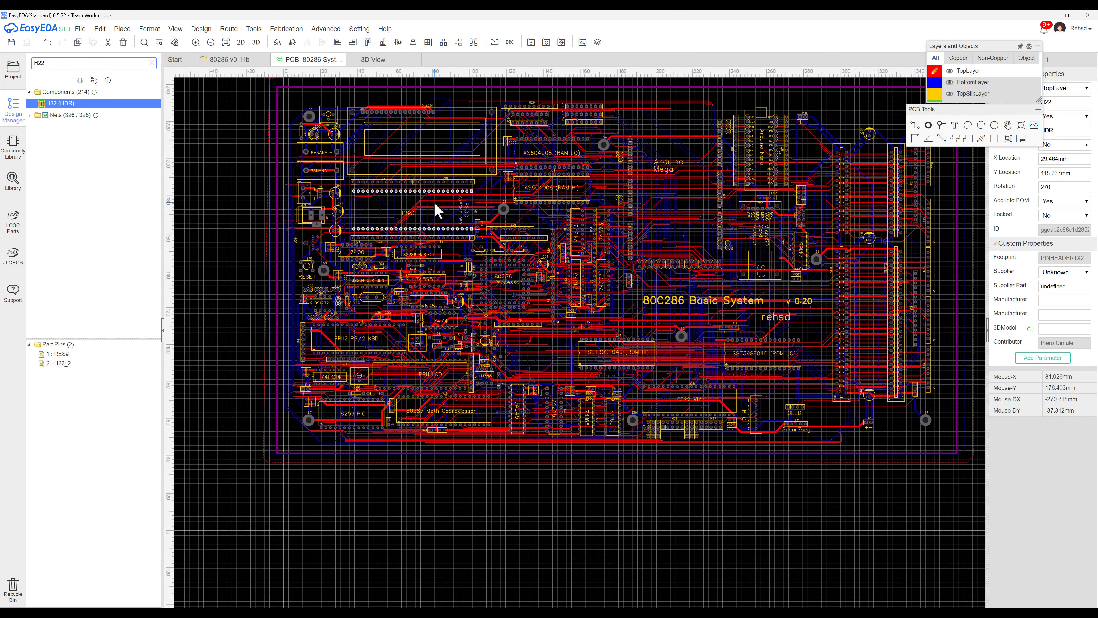
{"action": "scroll", "coordinate": [438, 211], "scroll_direction": "up", "scroll_amount": 2}
{"action": "scroll", "coordinate": [438, 210], "scroll_direction": "down", "scroll_amount": 1}
{"action": "scroll", "coordinate": [423, 207], "scroll_direction": "up", "scroll_amount": 4}
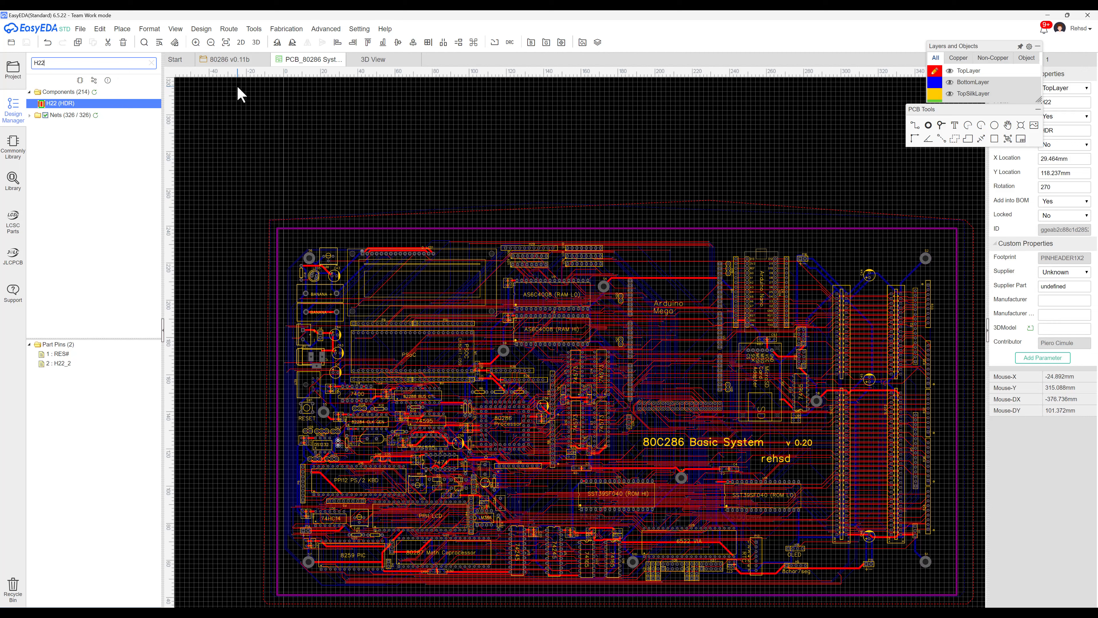
{"action": "scroll", "coordinate": [316, 465], "scroll_direction": "up", "scroll_amount": 1}
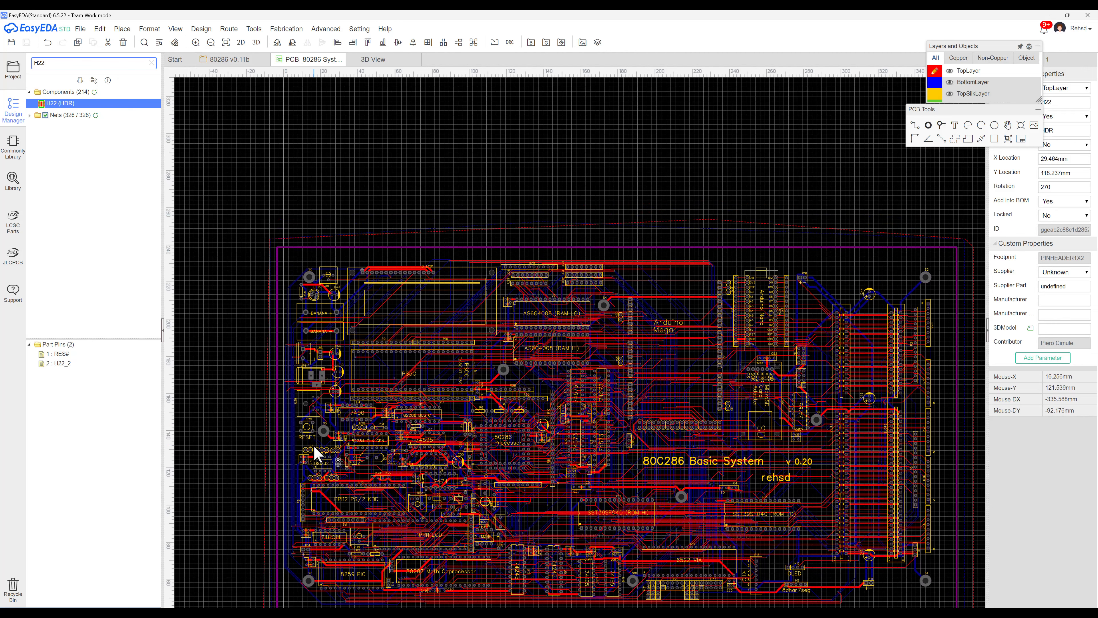
{"action": "scroll", "coordinate": [322, 480], "scroll_direction": "up", "scroll_amount": 4}
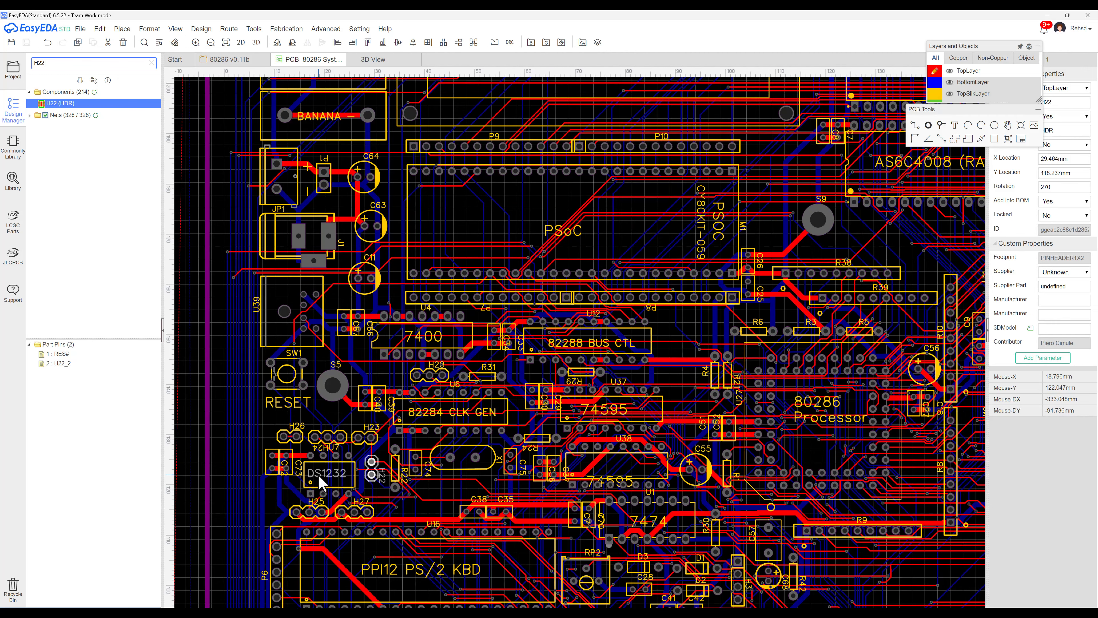
{"action": "scroll", "coordinate": [322, 481], "scroll_direction": "up", "scroll_amount": 1}
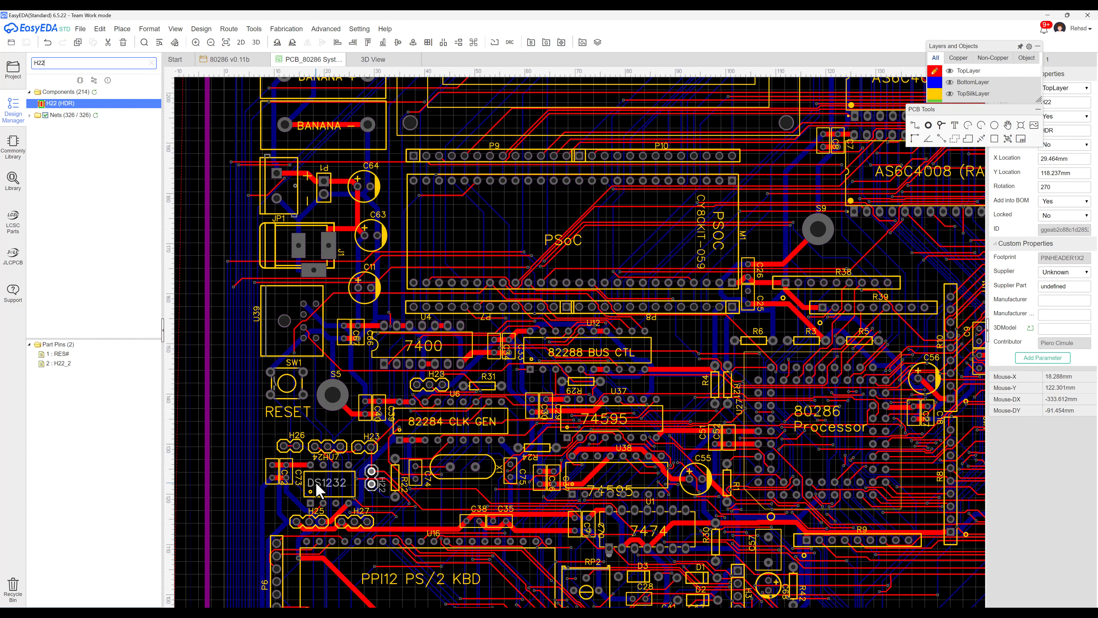
Return to the schematic and examine the DS1232N reset circuit with its surrounding headers.
{"action": "left_click", "coordinate": [229, 69]}
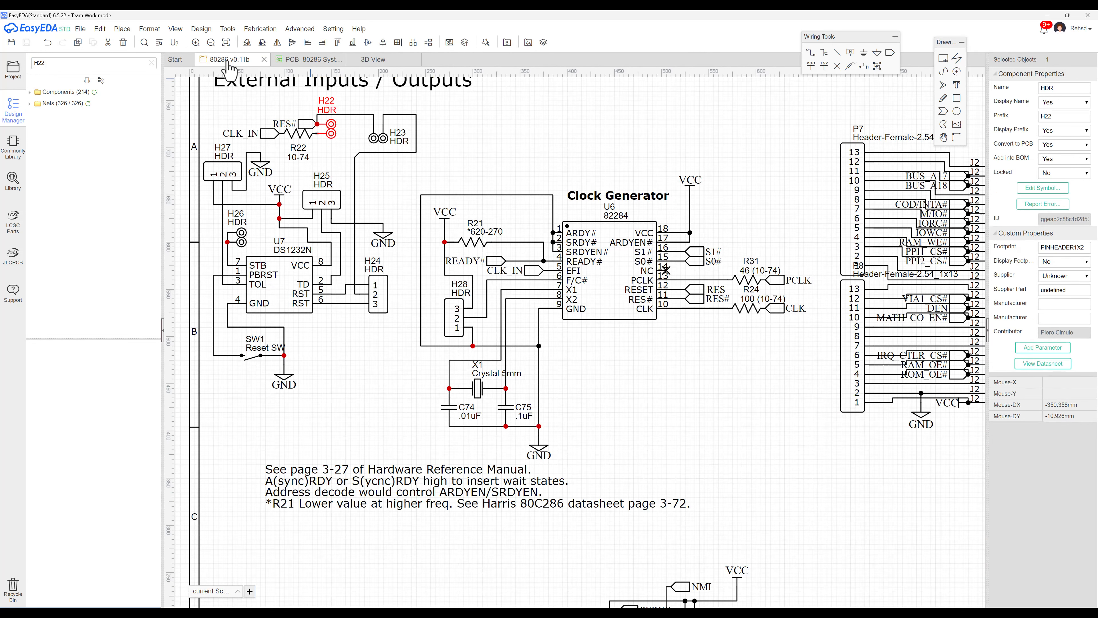
{"action": "scroll", "coordinate": [302, 304], "scroll_direction": "left", "scroll_amount": 3}
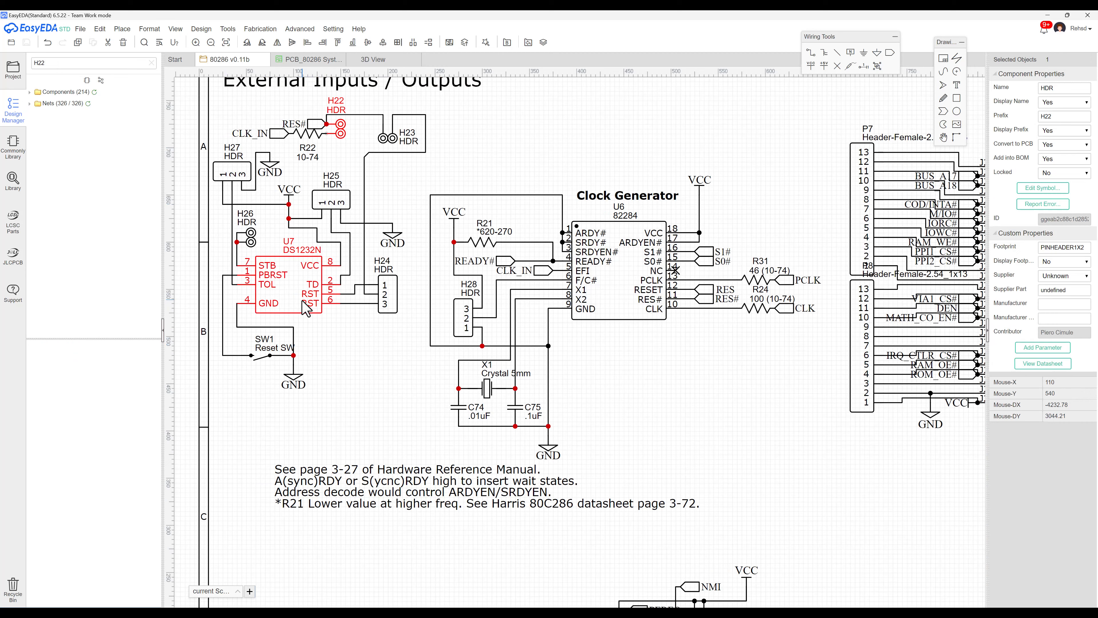
{"action": "scroll", "coordinate": [308, 311], "scroll_direction": "left", "scroll_amount": 3}
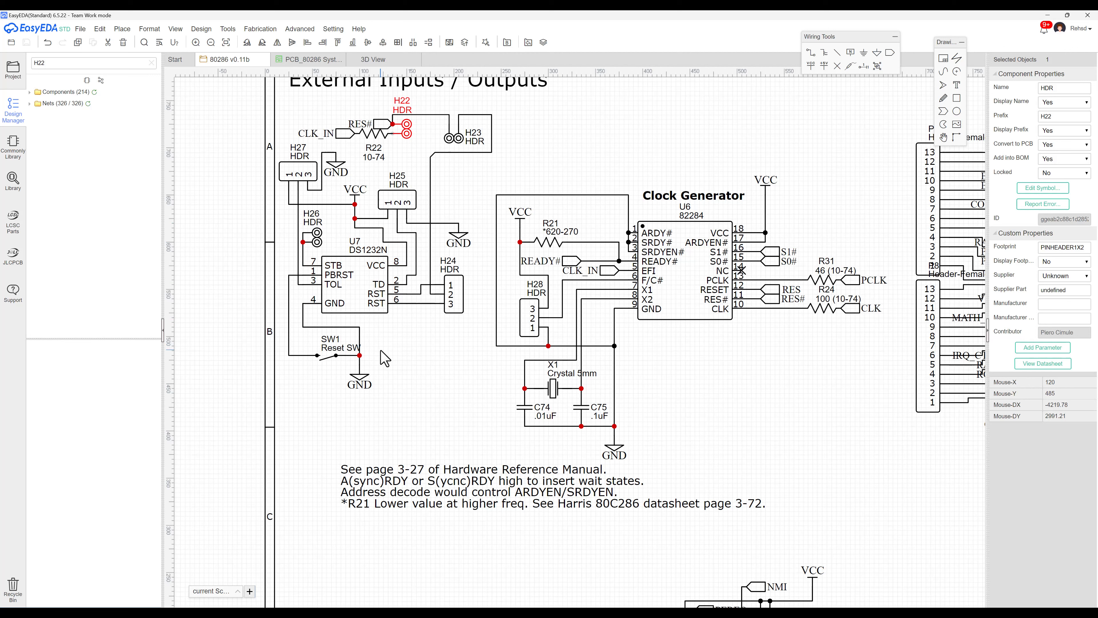
{"action": "double_click", "coordinate": [378, 306]}
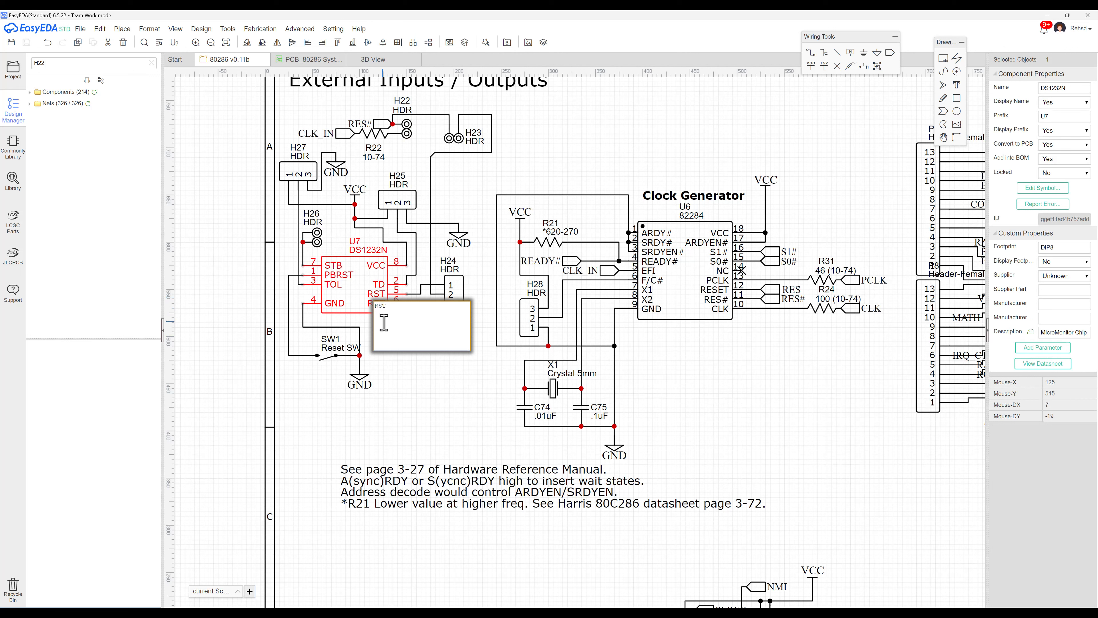
{"action": "key", "text": "BackSpace"}
{"action": "left_click", "coordinate": [488, 396]}
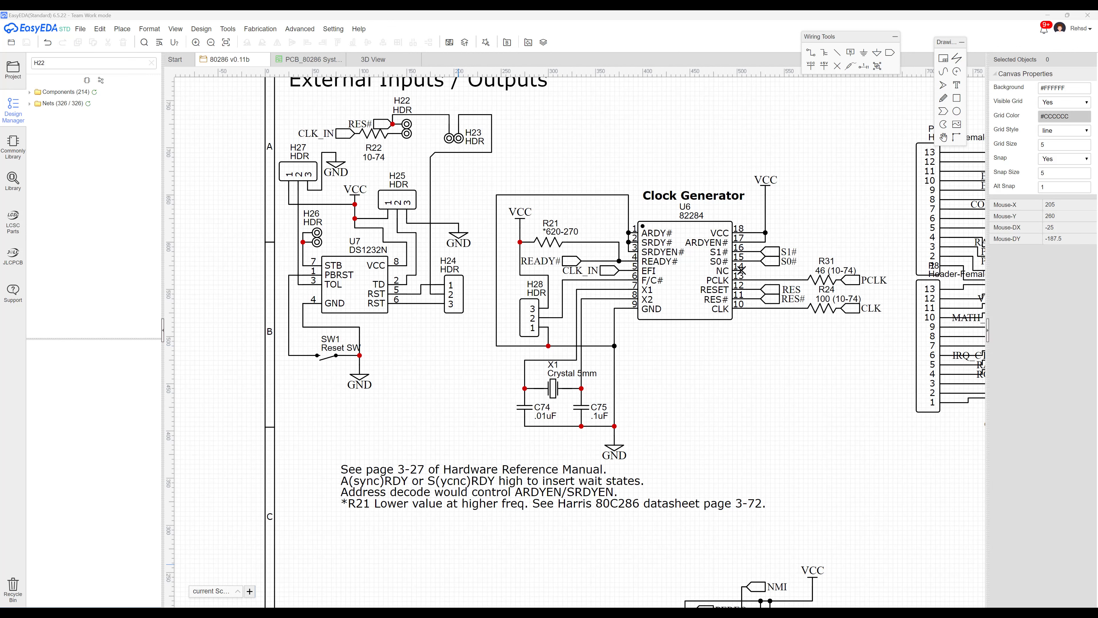
Bring the DS1232 datasheet in the browser over the schematic and read its enlarged pin assignment and pin description.
{"action": "left_click_drag", "start_coordinate": [1097, 192], "coordinate": [386, 48]}
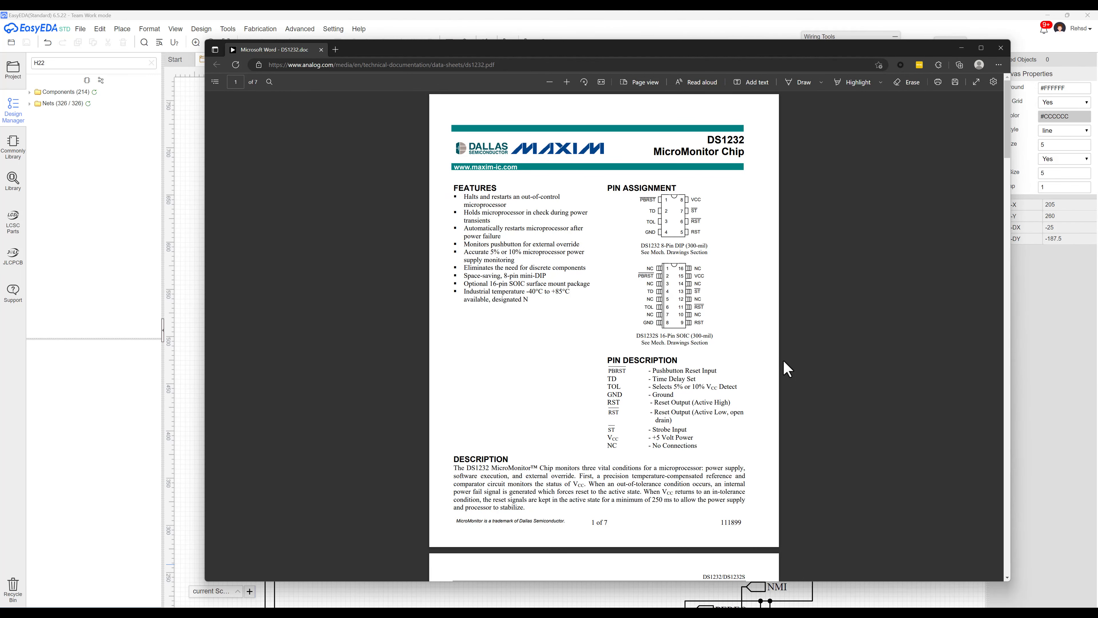
{"action": "scroll", "coordinate": [689, 210], "scroll_direction": "up", "scroll_amount": 3, "text": "ctrl"}
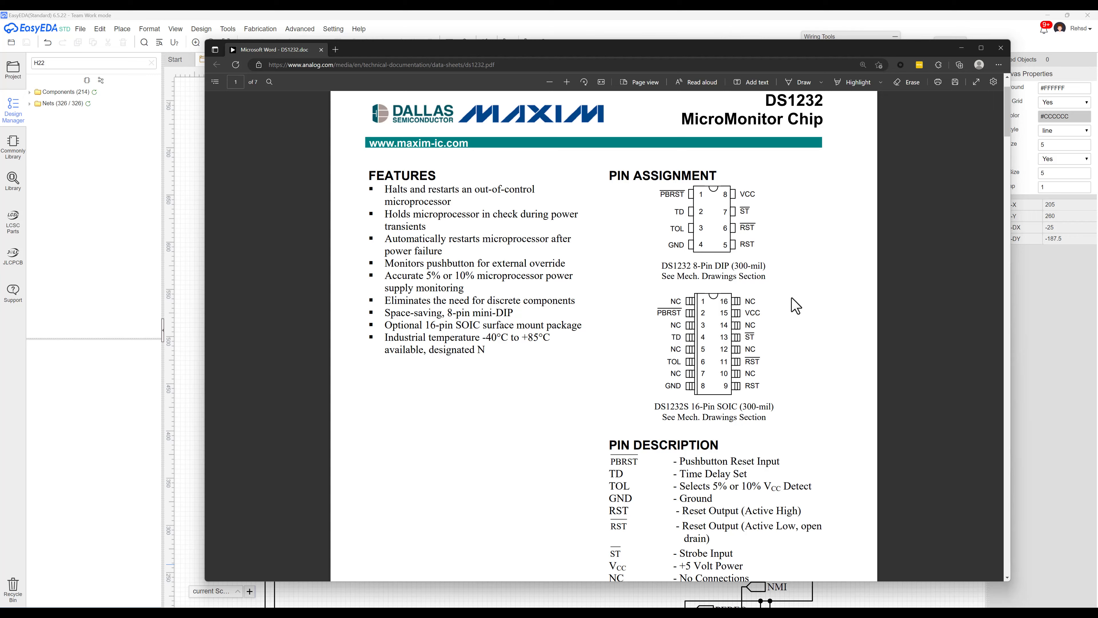
{"action": "scroll", "coordinate": [796, 305], "scroll_direction": "down", "scroll_amount": 3}
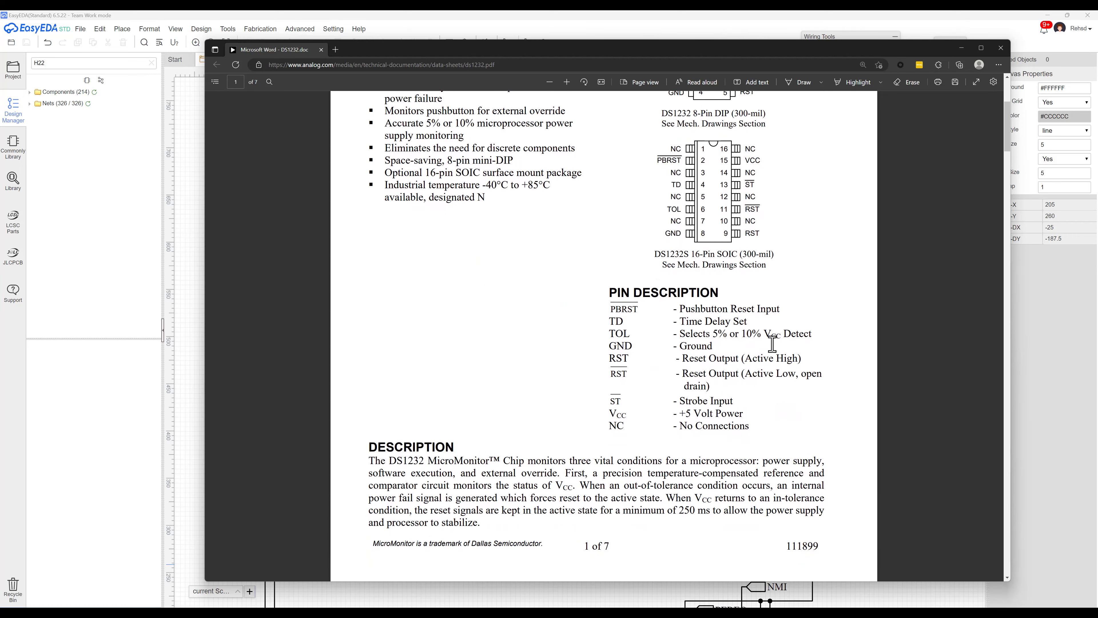
{"action": "scroll", "coordinate": [696, 329], "scroll_direction": "up", "scroll_amount": 3}
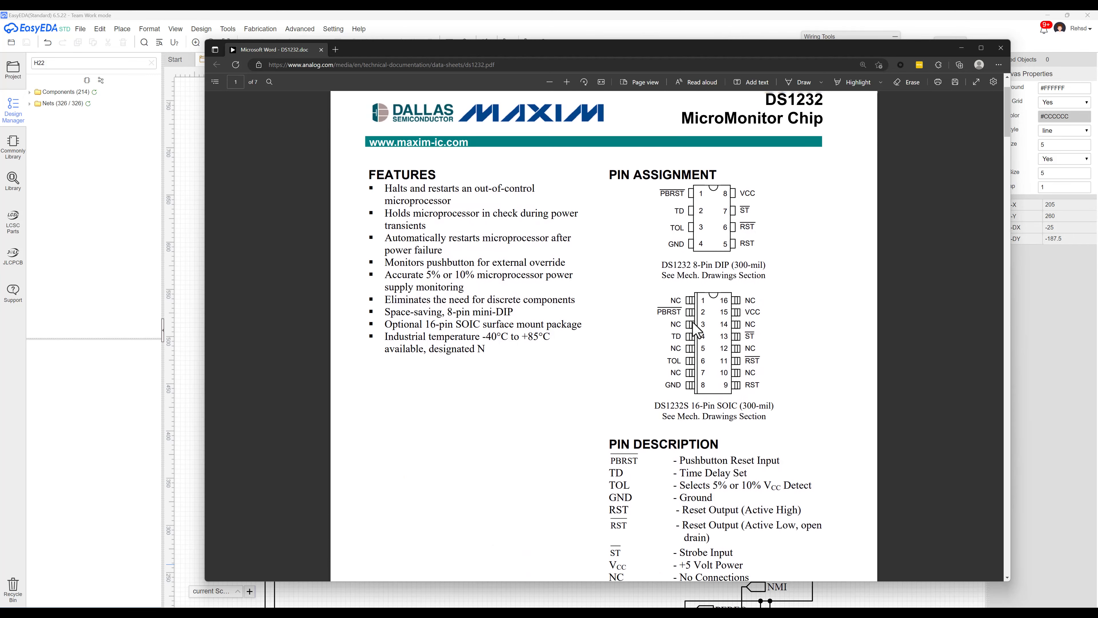
Move the datasheet clear of the reset circuit to check its wiring, and find the reset switch on the 3D board.
{"action": "left_click_drag", "start_coordinate": [463, 54], "coordinate": [468, 386]}
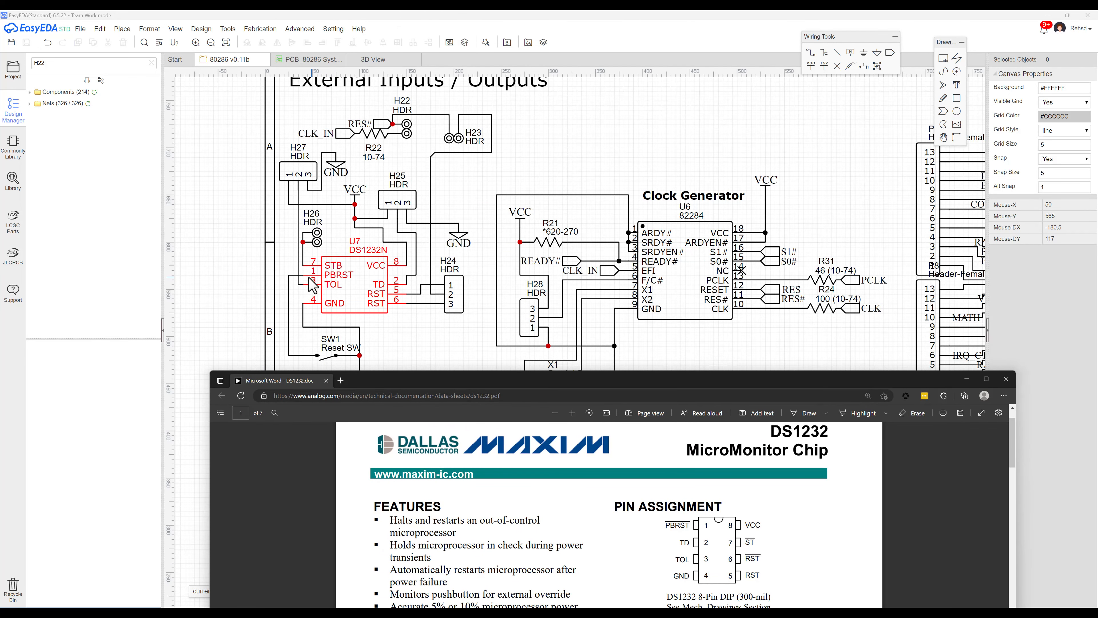
{"action": "left_click_drag", "start_coordinate": [297, 381], "coordinate": [270, 426]}
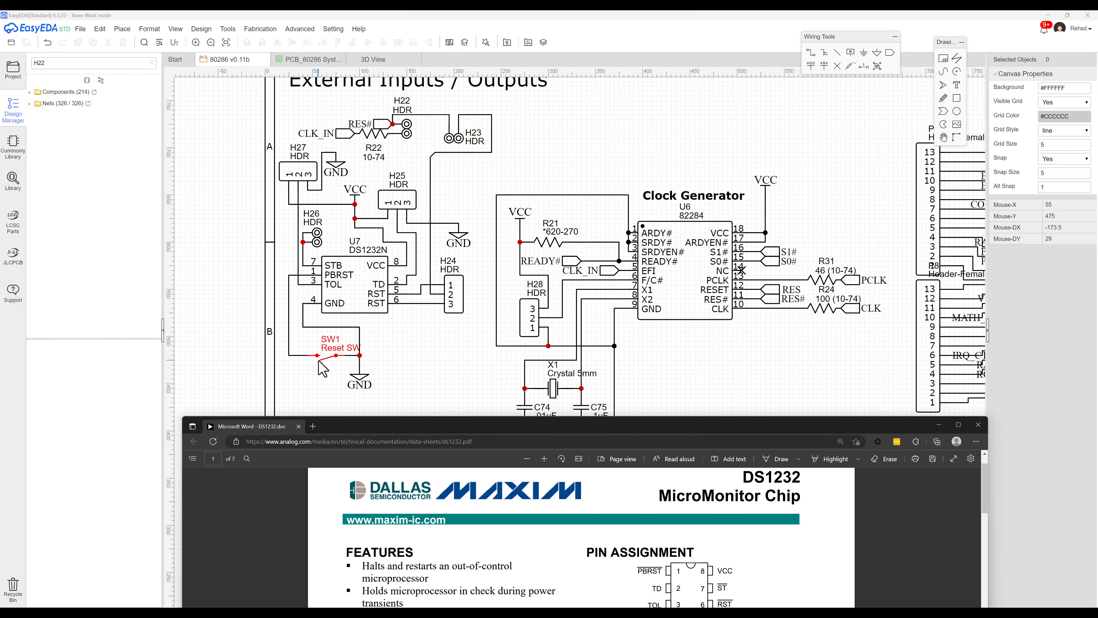
{"action": "left_click", "coordinate": [373, 60]}
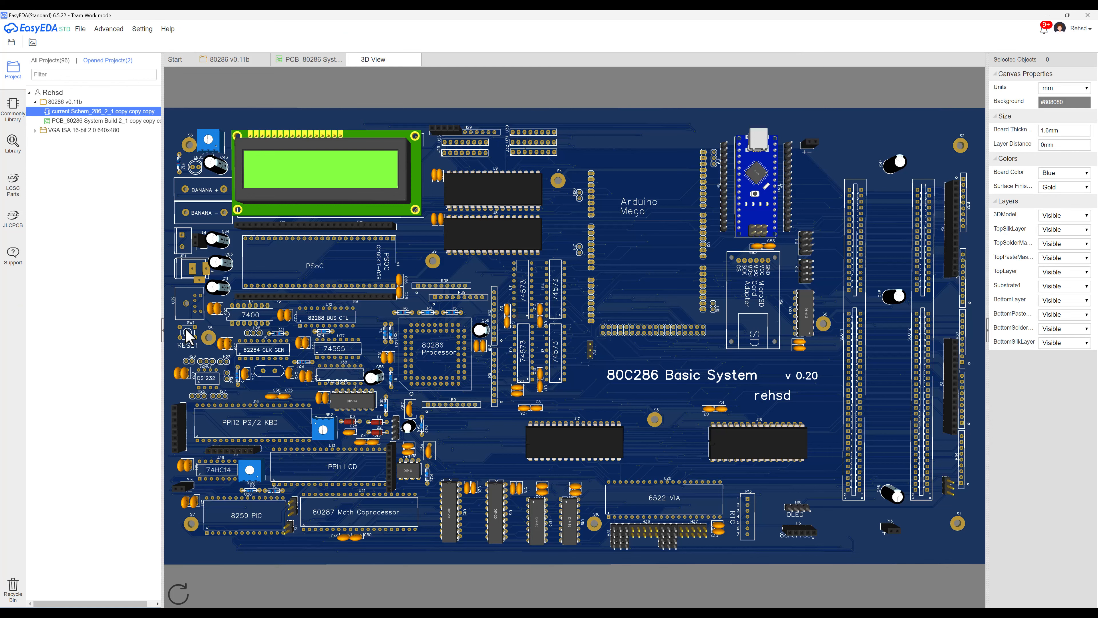
Return to the schematic and bring the DS1232 datasheet back into full view to consult its pin description.
{"action": "left_click", "coordinate": [229, 60]}
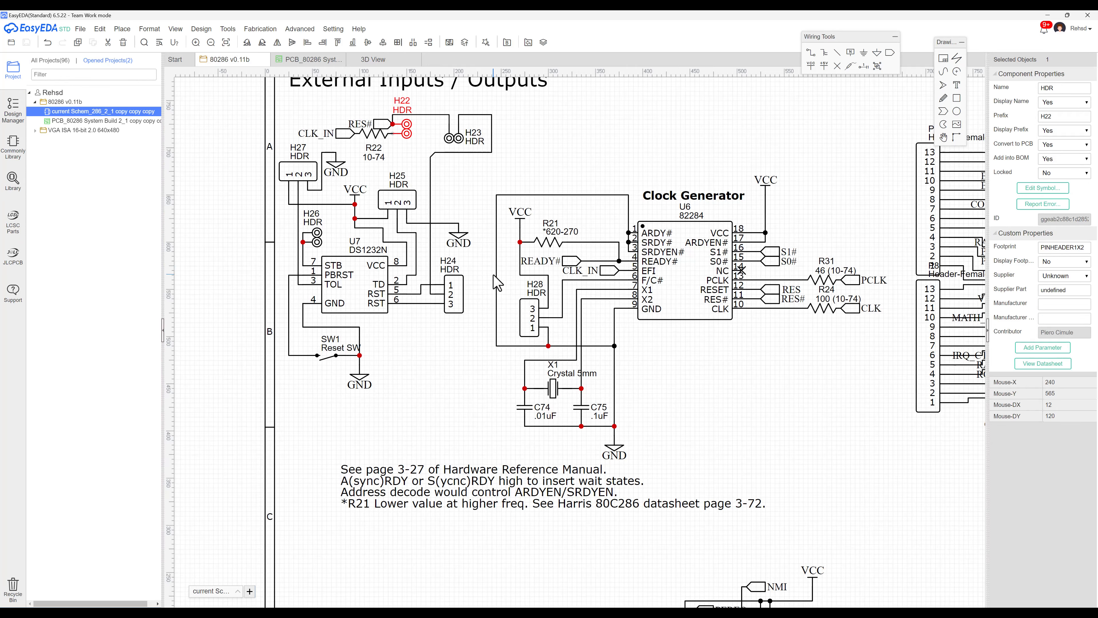
{"action": "left_click_drag", "start_coordinate": [537, 424], "coordinate": [646, 140]}
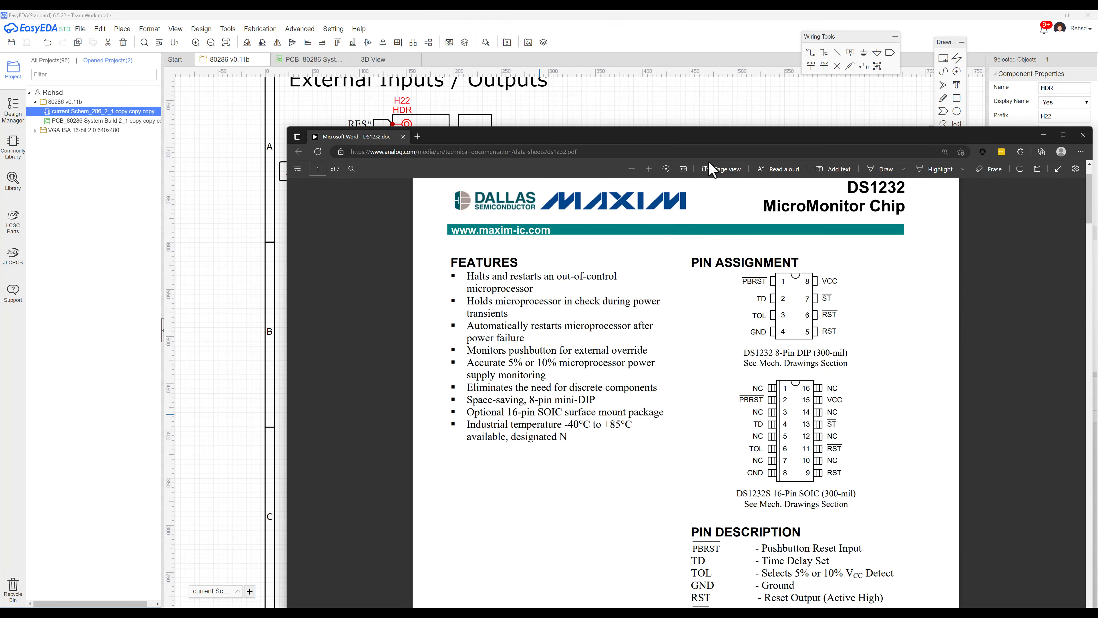
{"action": "left_click_drag", "start_coordinate": [718, 144], "coordinate": [696, 68]}
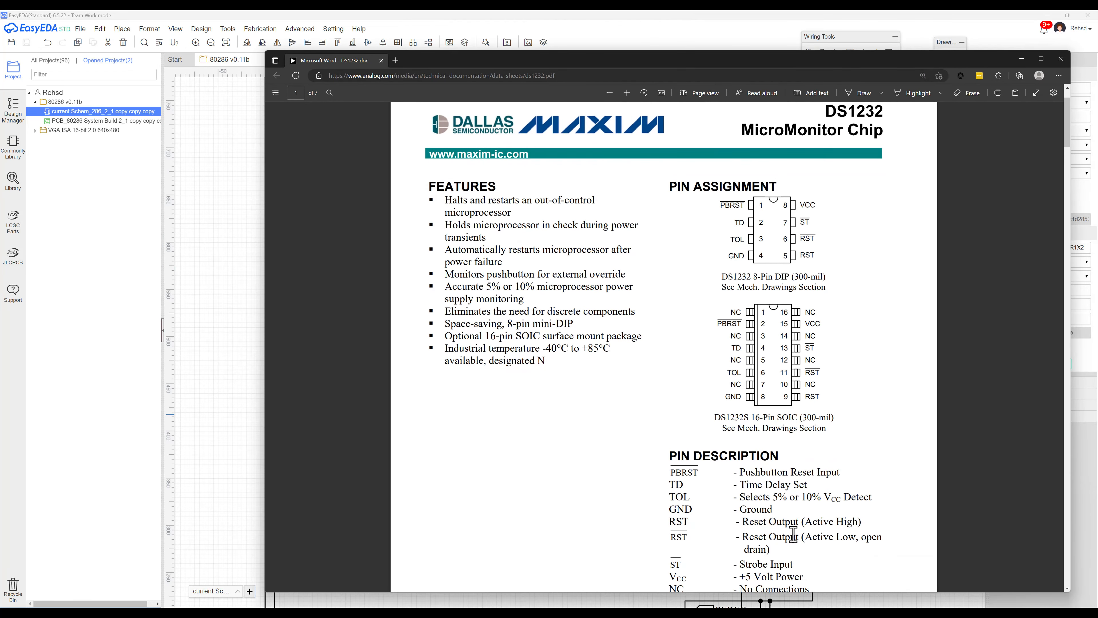
Read the DS1232 datasheet's TOL and ST pin descriptions and its power monitor, pushbutton reset and watchdog timer sections.
{"action": "left_click_drag", "start_coordinate": [870, 498], "coordinate": [746, 499]}
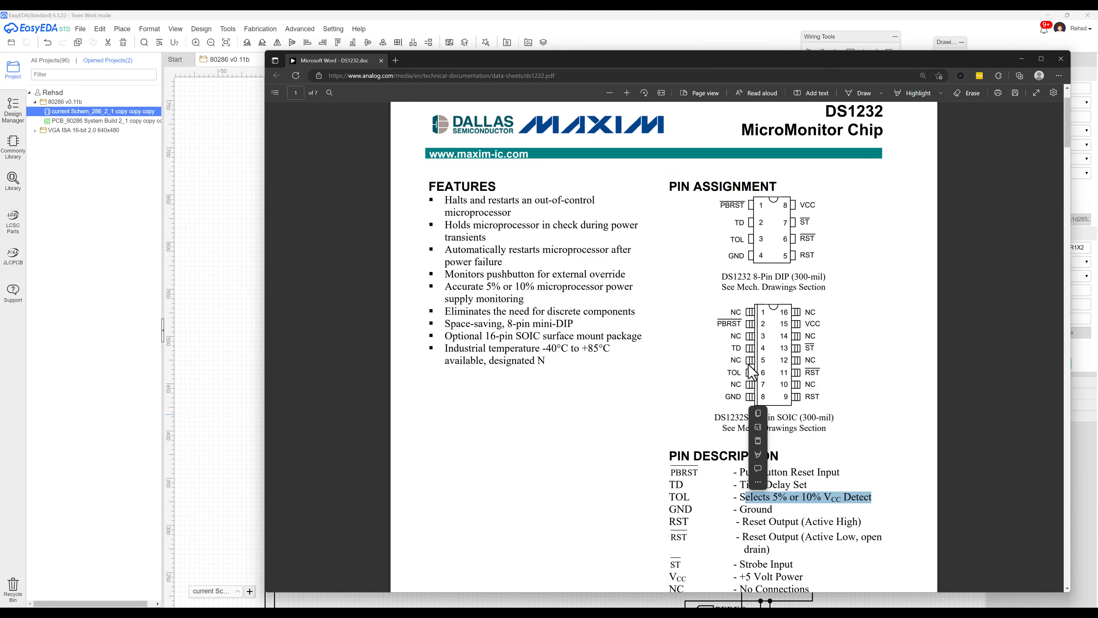
{"action": "left_click_drag", "start_coordinate": [782, 70], "coordinate": [760, 48]}
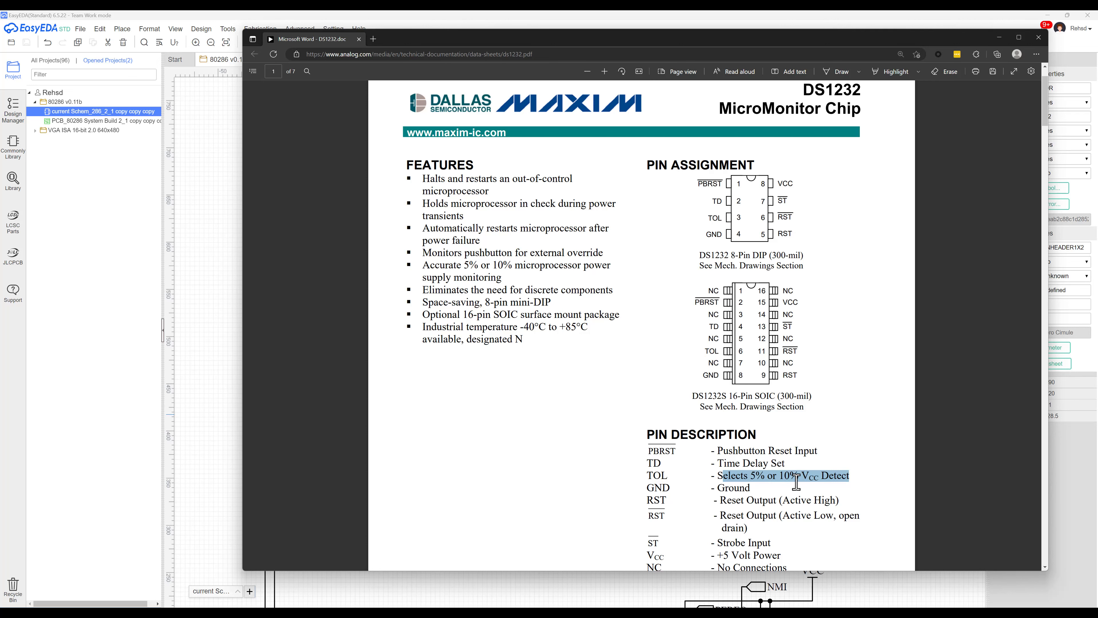
{"action": "scroll", "coordinate": [783, 500], "scroll_direction": "down", "scroll_amount": 3}
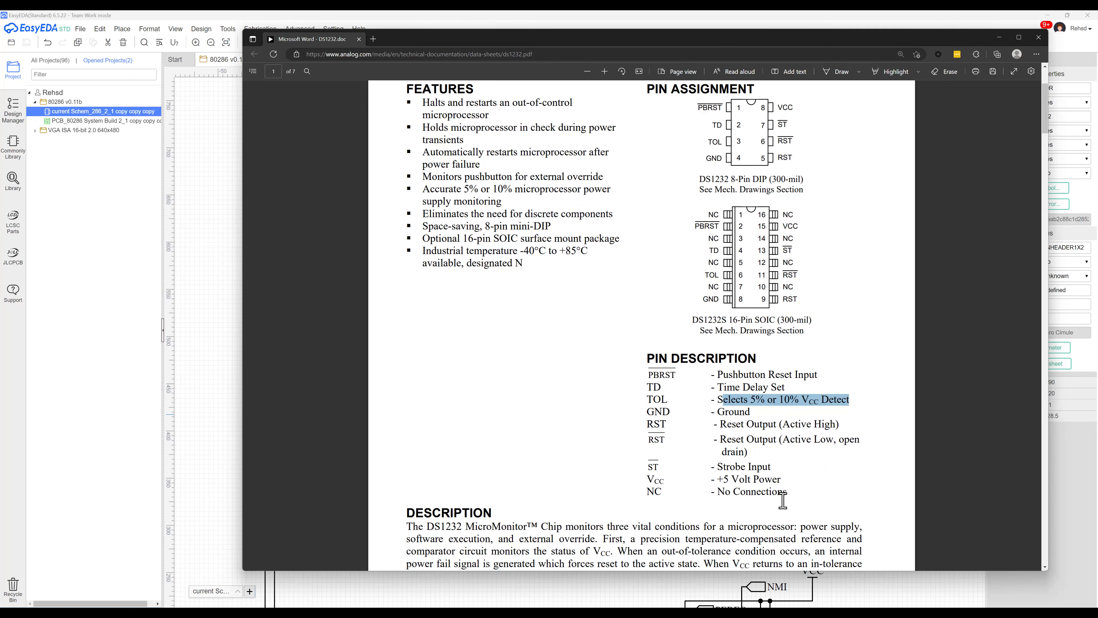
{"action": "left_click_drag", "start_coordinate": [773, 472], "coordinate": [651, 473]}
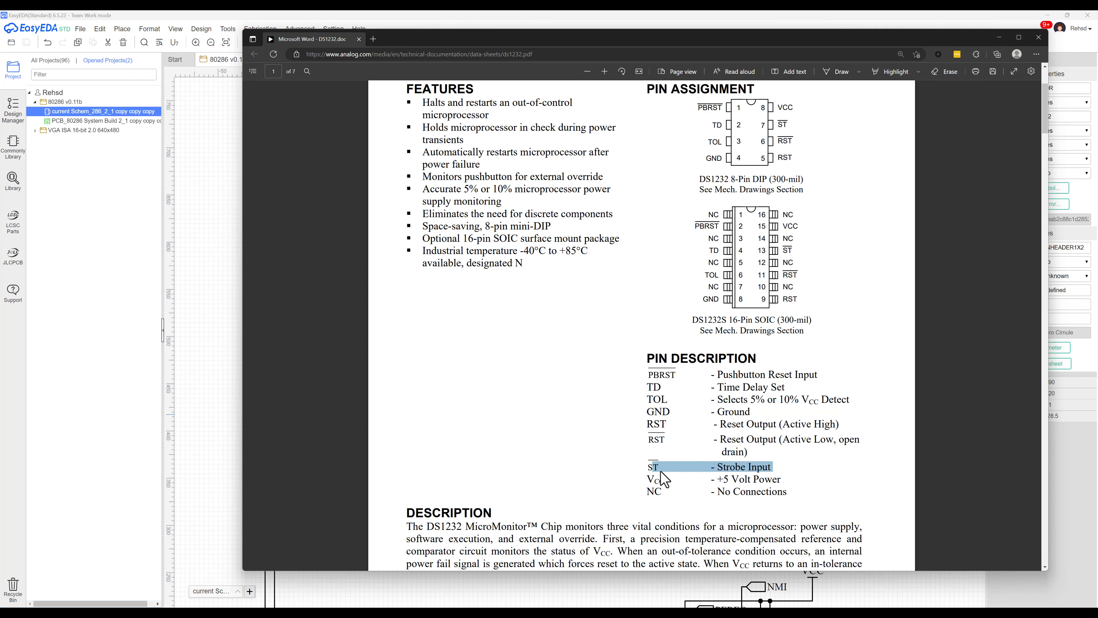
{"action": "scroll", "coordinate": [662, 466], "scroll_direction": "down", "scroll_amount": 20}
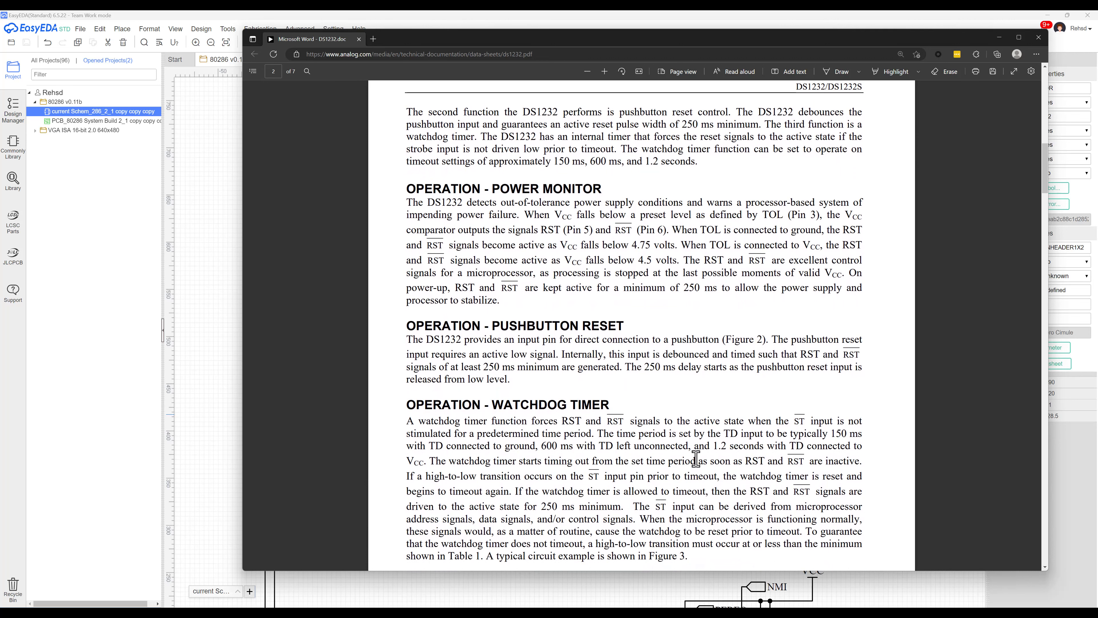
{"action": "scroll", "coordinate": [696, 457], "scroll_direction": "up", "scroll_amount": 10}
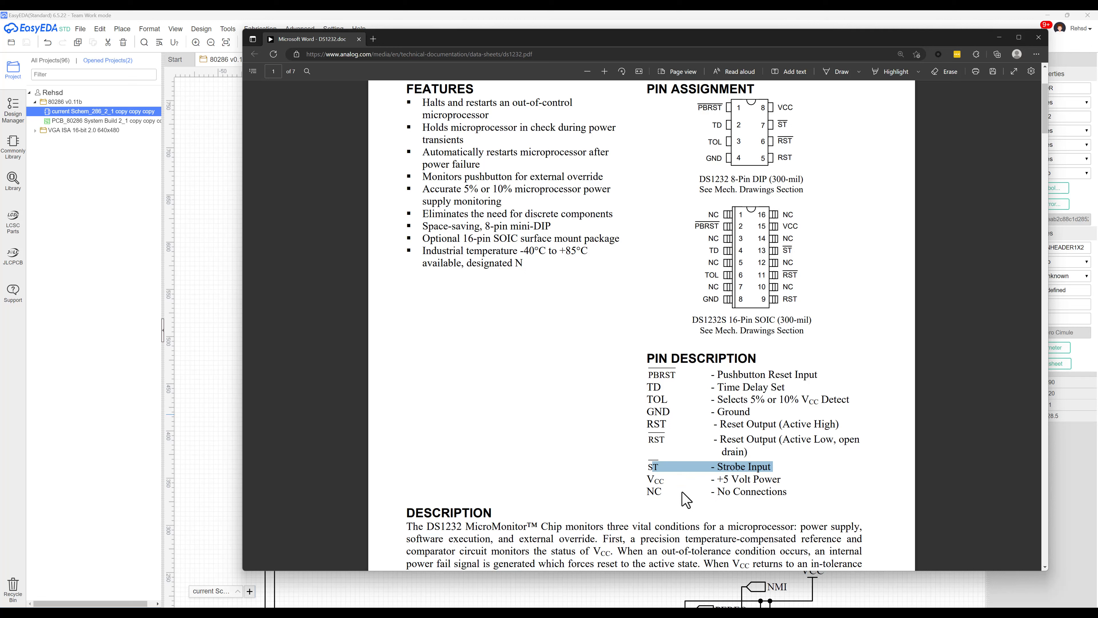
Compare the schematic's DS1232N reset outputs and header H24 with the datasheet's pin description, and look over the board in 3D.
{"action": "left_click", "coordinate": [251, 23]}
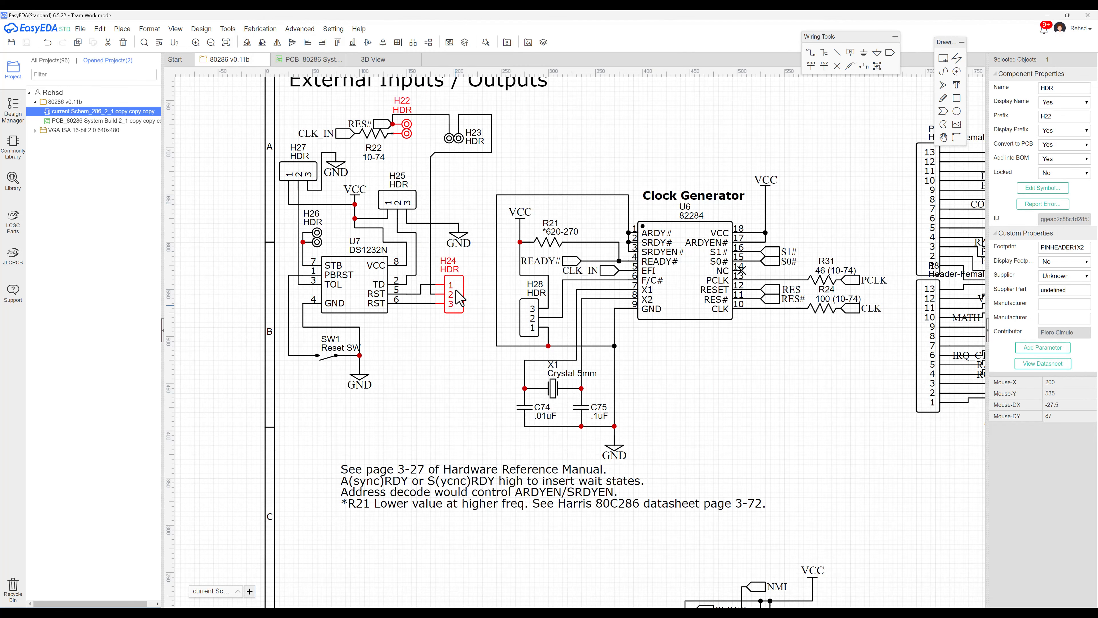
{"action": "key", "text": "alt+Tab"}
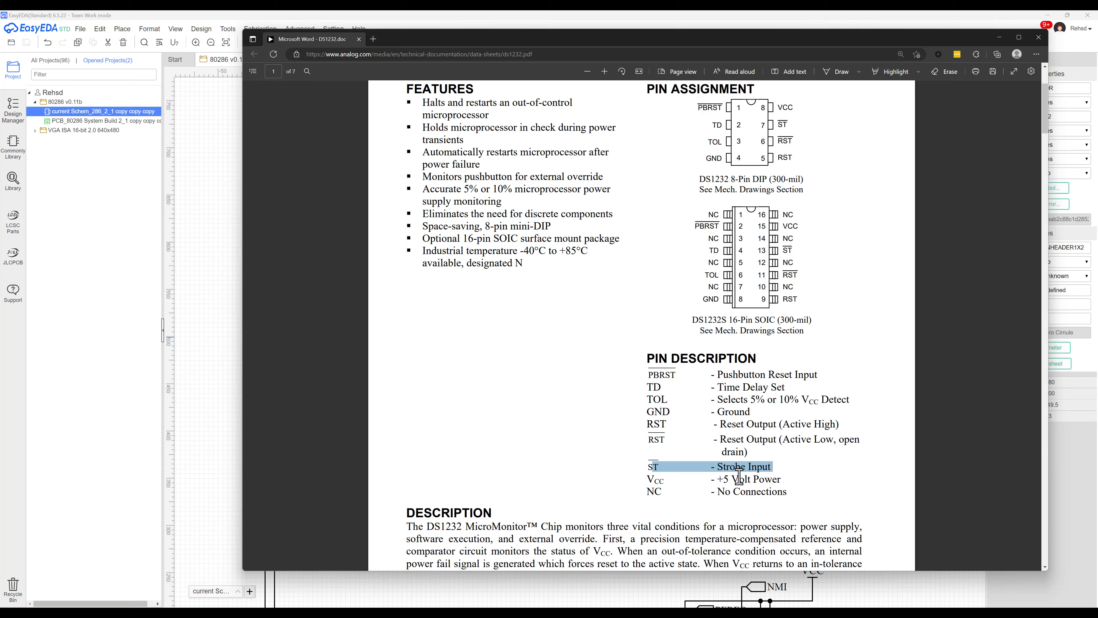
{"action": "key", "text": "alt+Tab"}
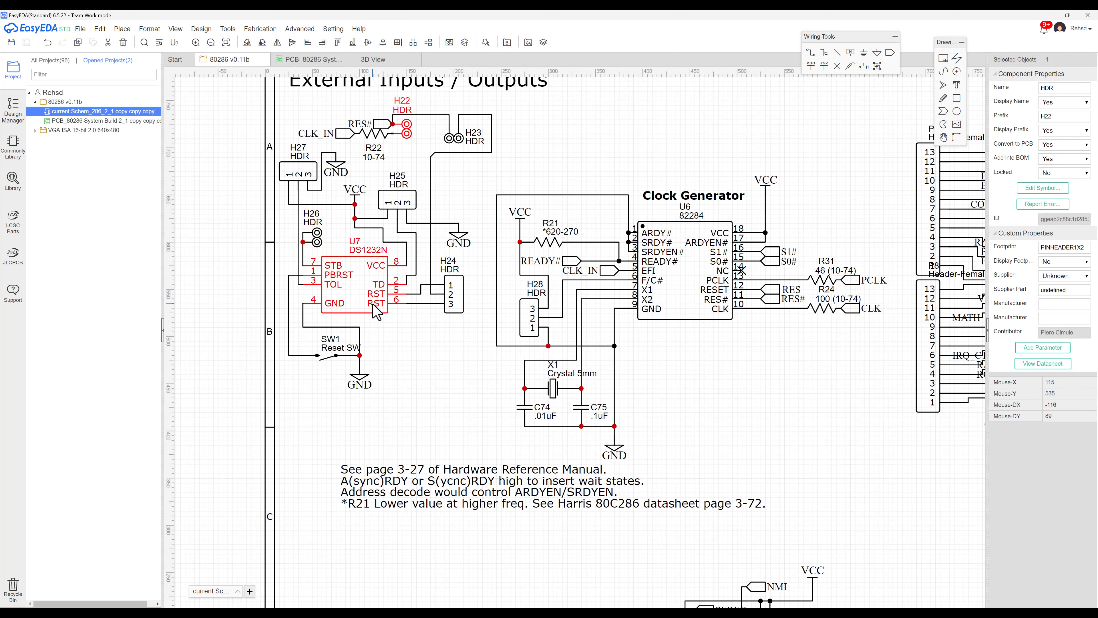
{"action": "scroll", "coordinate": [370, 212], "scroll_direction": "down", "scroll_amount": 5}
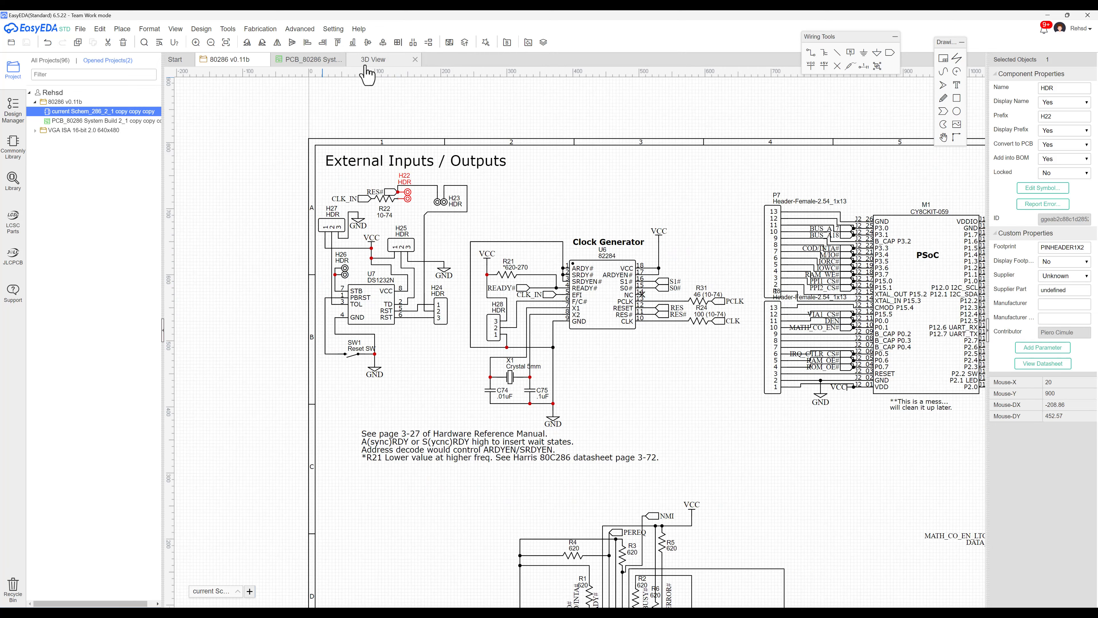
{"action": "left_click", "coordinate": [373, 59]}
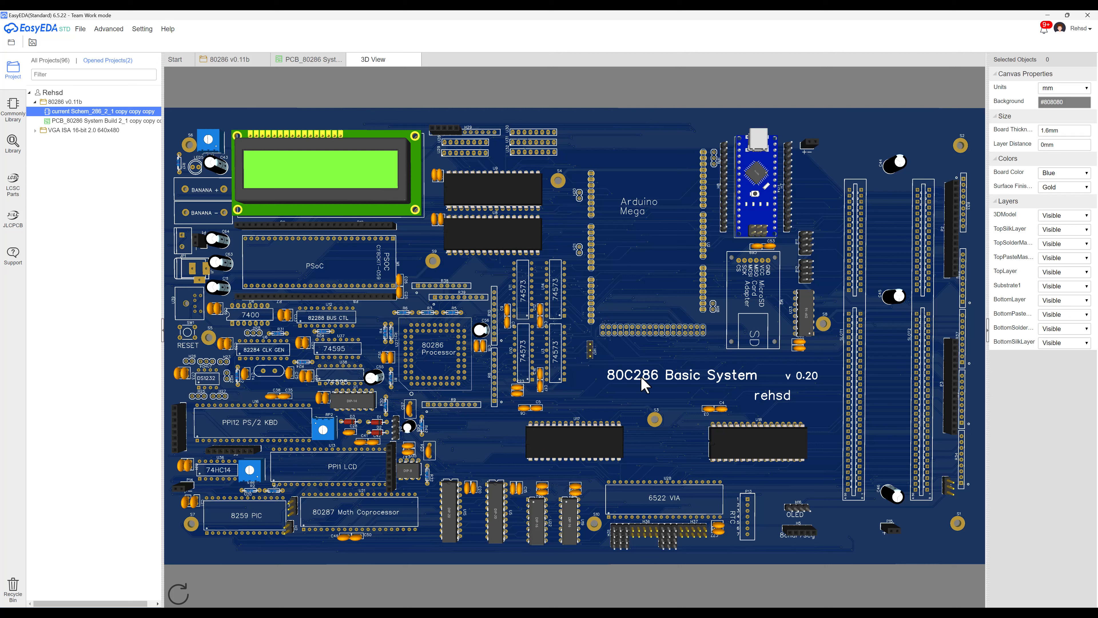
Review the PCB layout's Default and POWER design rules, close them without changes, and look over the routed traces.
{"action": "left_click", "coordinate": [302, 60]}
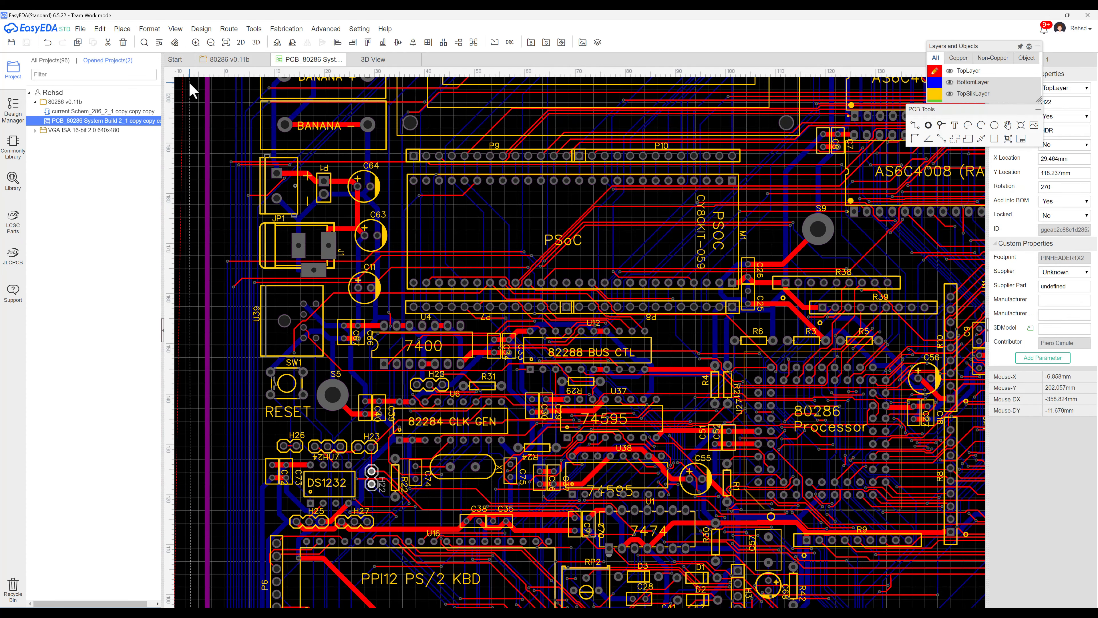
{"action": "left_click", "coordinate": [201, 28]}
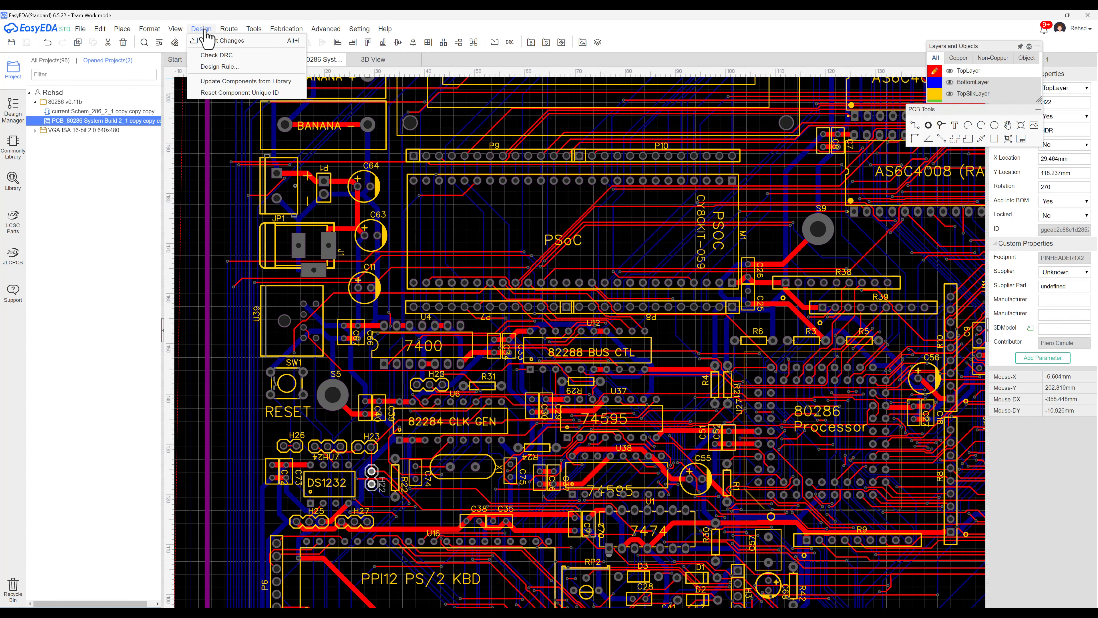
{"action": "left_click", "coordinate": [214, 67]}
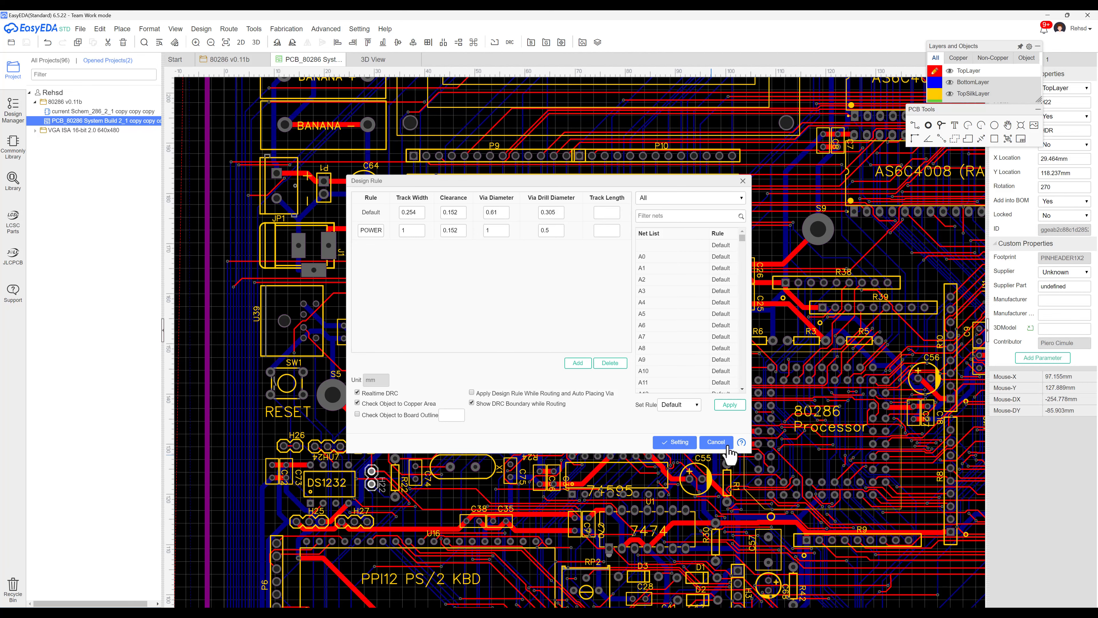
{"action": "left_click", "coordinate": [716, 442]}
{"action": "scroll", "coordinate": [715, 445], "scroll_direction": "down", "scroll_amount": 3}
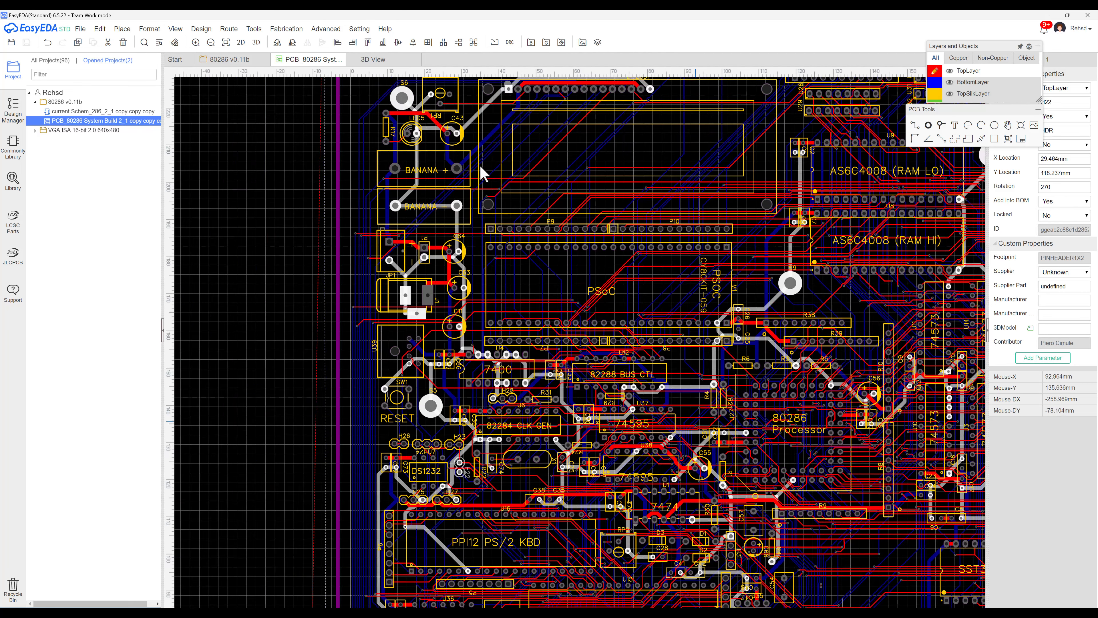
Inspect the underside of the board in the 3D view and turn it back to the component side.
{"action": "left_click", "coordinate": [373, 59]}
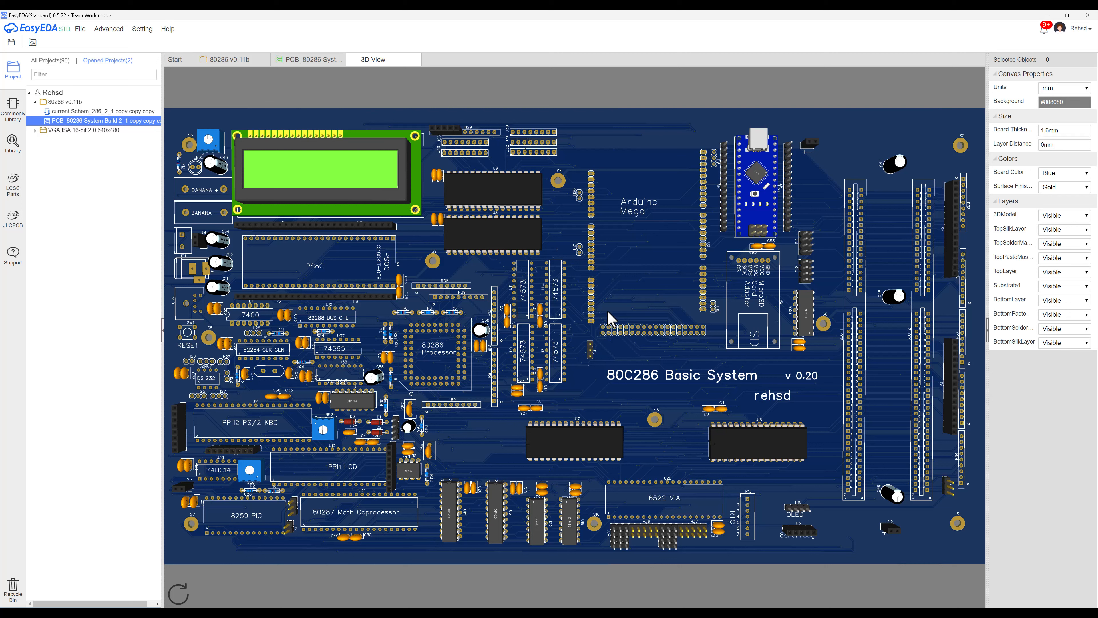
{"action": "left_click_drag", "start_coordinate": [837, 401], "coordinate": [557, 361]}
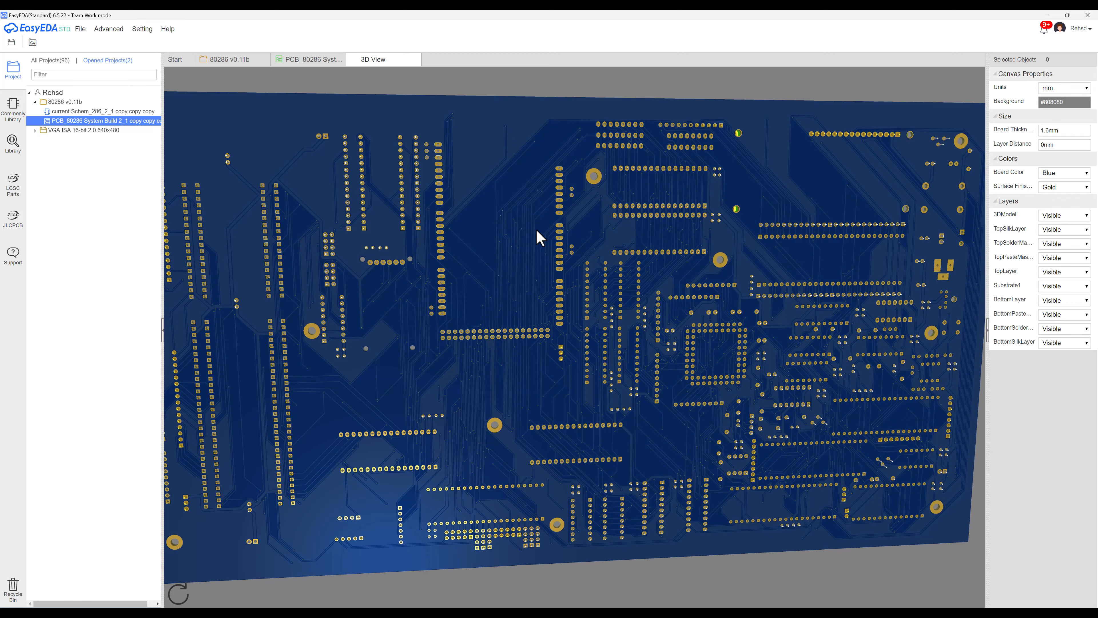
{"action": "left_click_drag", "start_coordinate": [483, 454], "coordinate": [403, 416]}
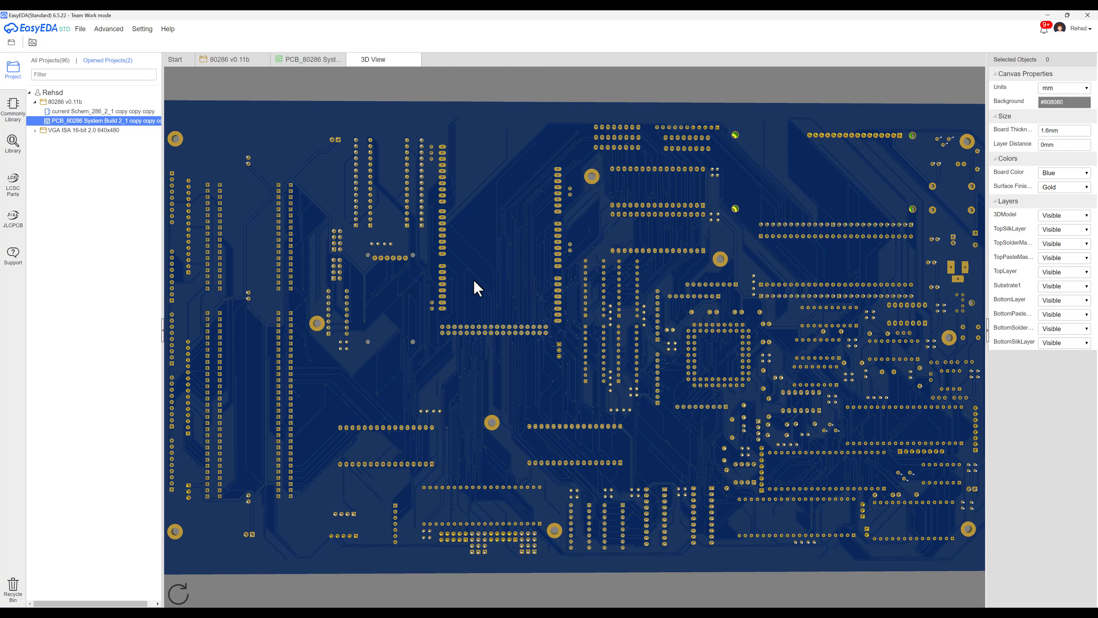
{"action": "left_click_drag", "start_coordinate": [473, 279], "coordinate": [481, 316]}
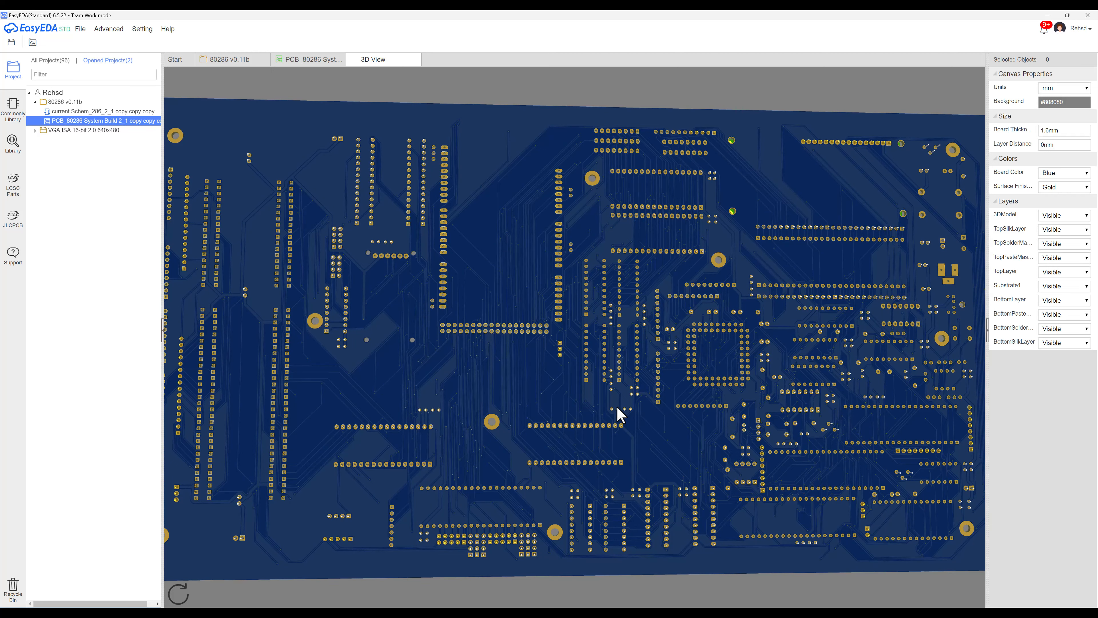
{"action": "left_click_drag", "start_coordinate": [385, 363], "coordinate": [629, 342]}
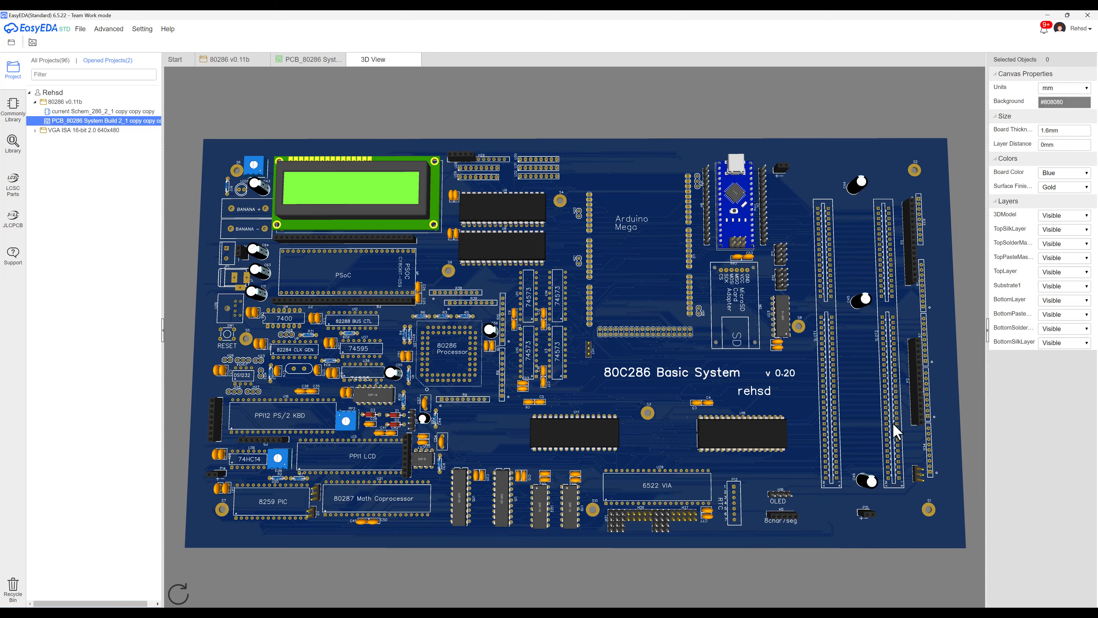
Examine the 3D board's component side nearer and farther, and flip it over once more to compare its underside.
{"action": "scroll", "coordinate": [891, 432], "scroll_direction": "up", "scroll_amount": 2}
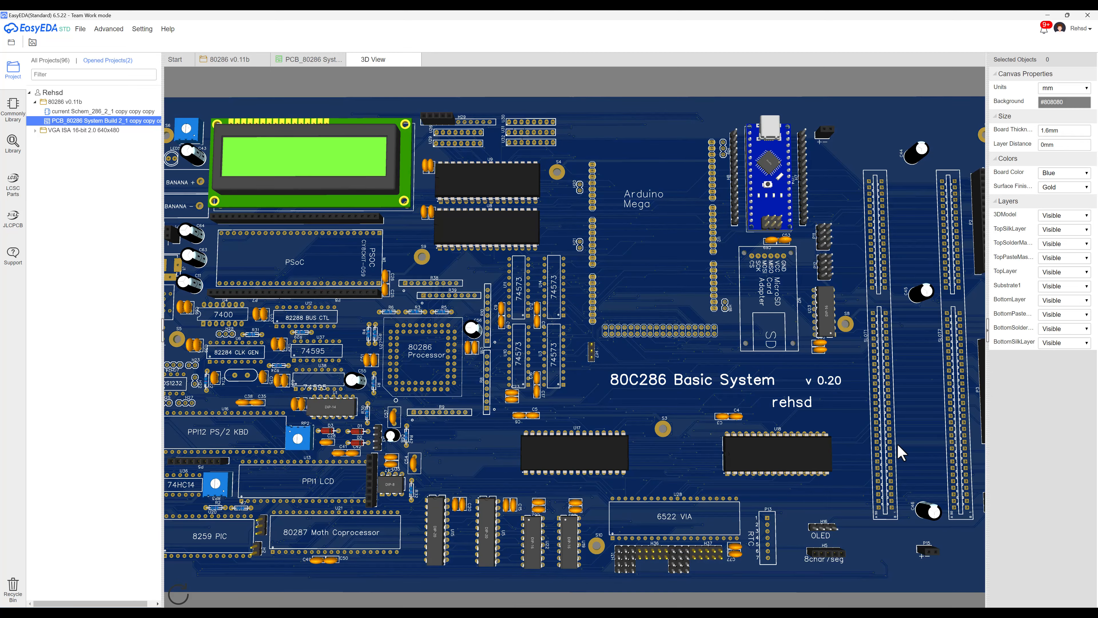
{"action": "scroll", "coordinate": [942, 449], "scroll_direction": "down", "scroll_amount": 2}
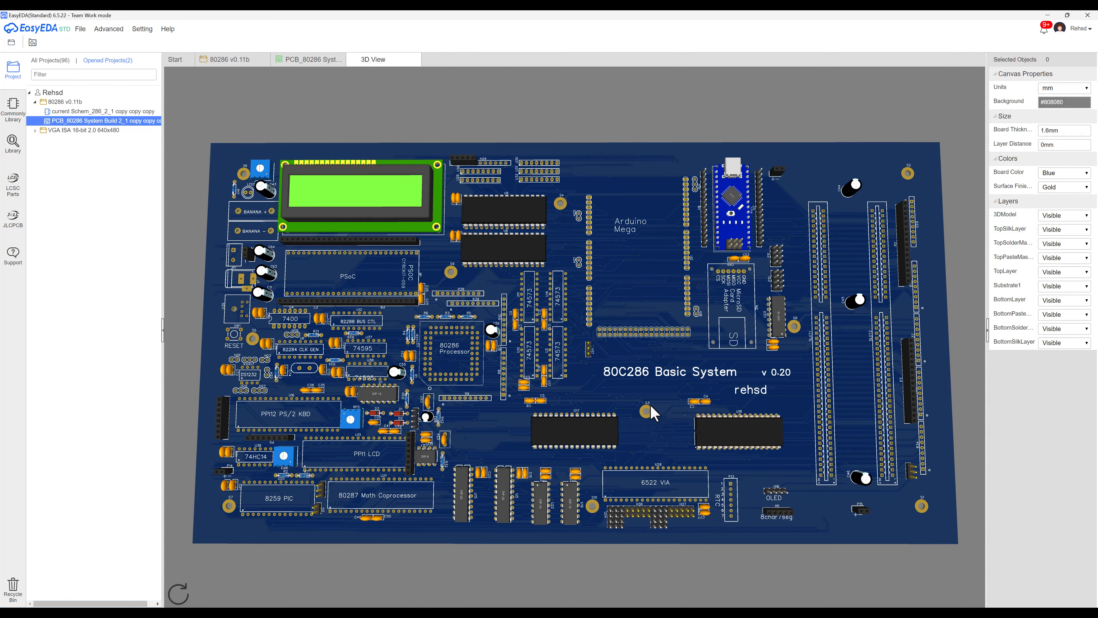
{"action": "scroll", "coordinate": [707, 415], "scroll_direction": "up", "scroll_amount": 2}
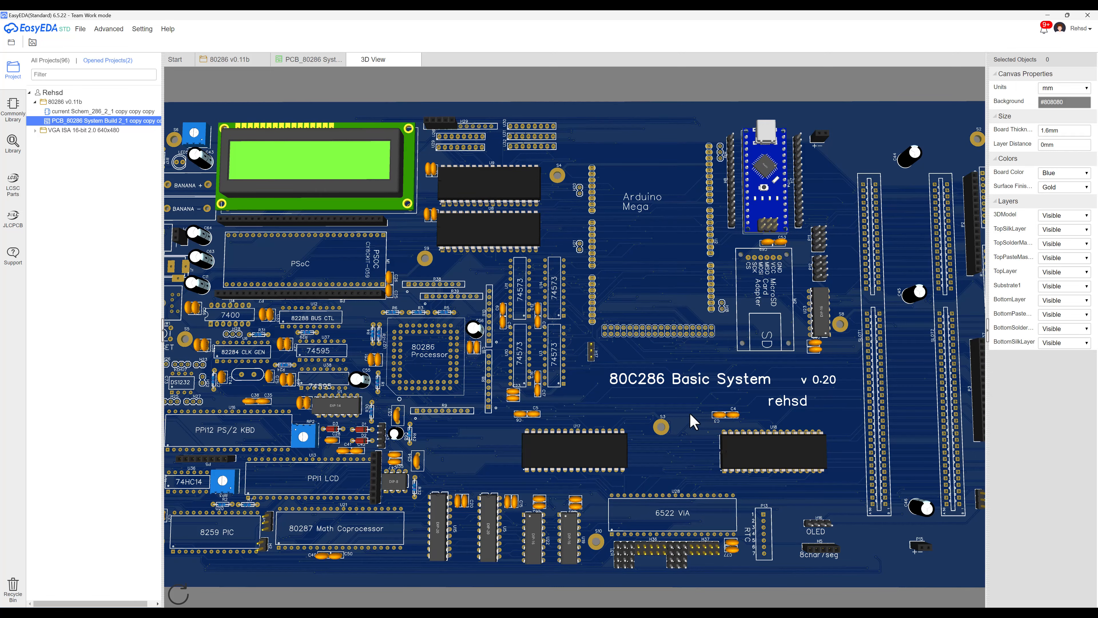
{"action": "left_click_drag", "start_coordinate": [515, 454], "coordinate": [367, 413]}
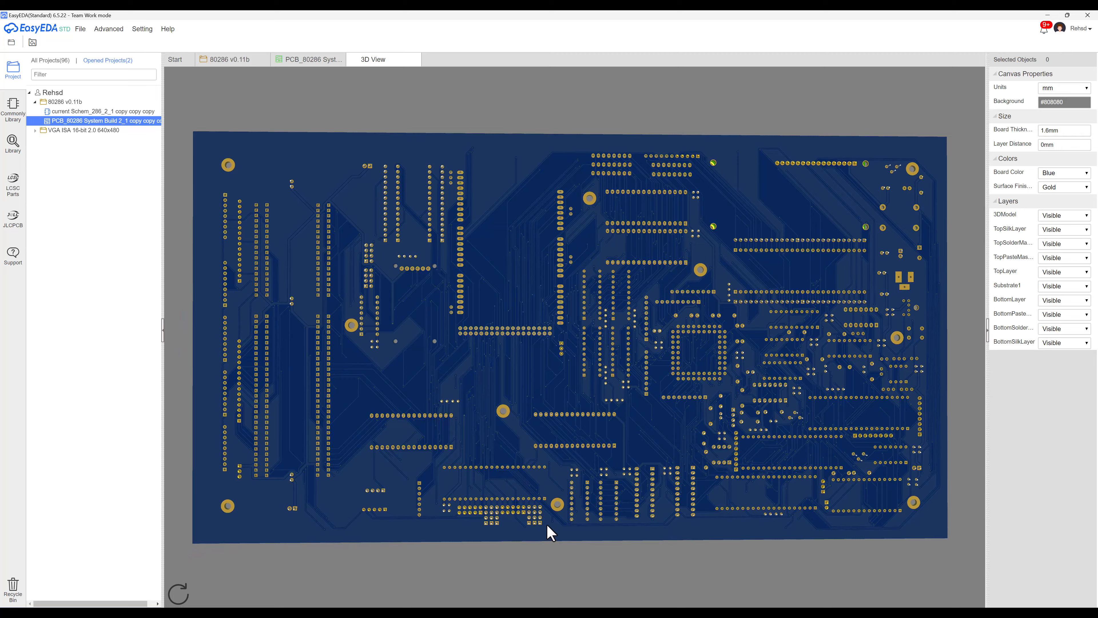
{"action": "left_click_drag", "start_coordinate": [557, 500], "coordinate": [674, 363]}
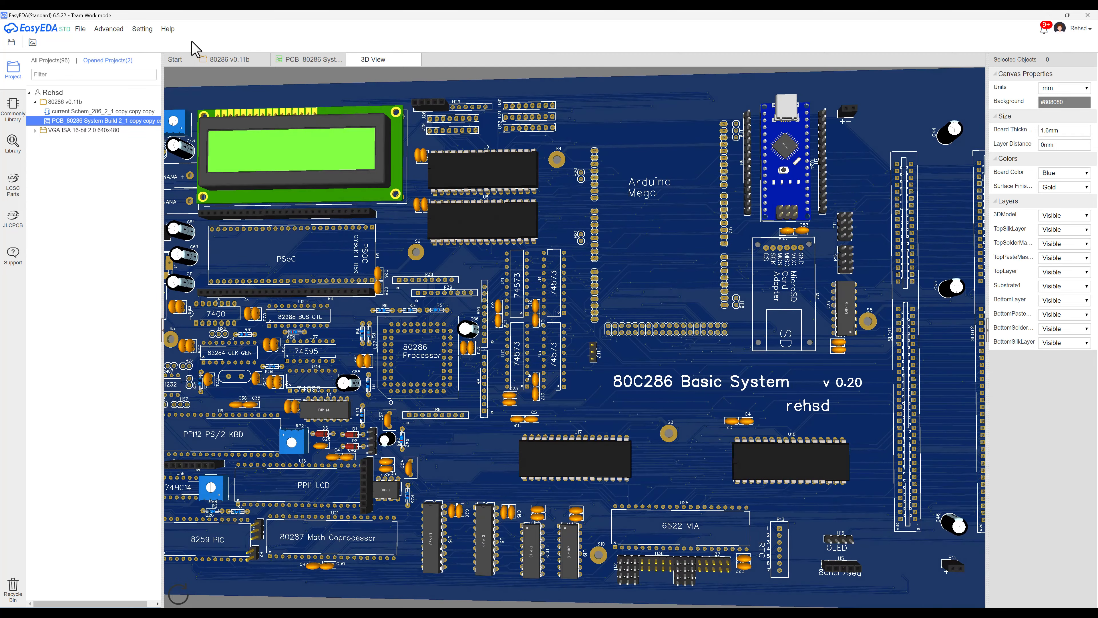
Return to the PCB layout, recheck its design rules without changing them, and look over the board layout.
{"action": "left_click", "coordinate": [110, 31]}
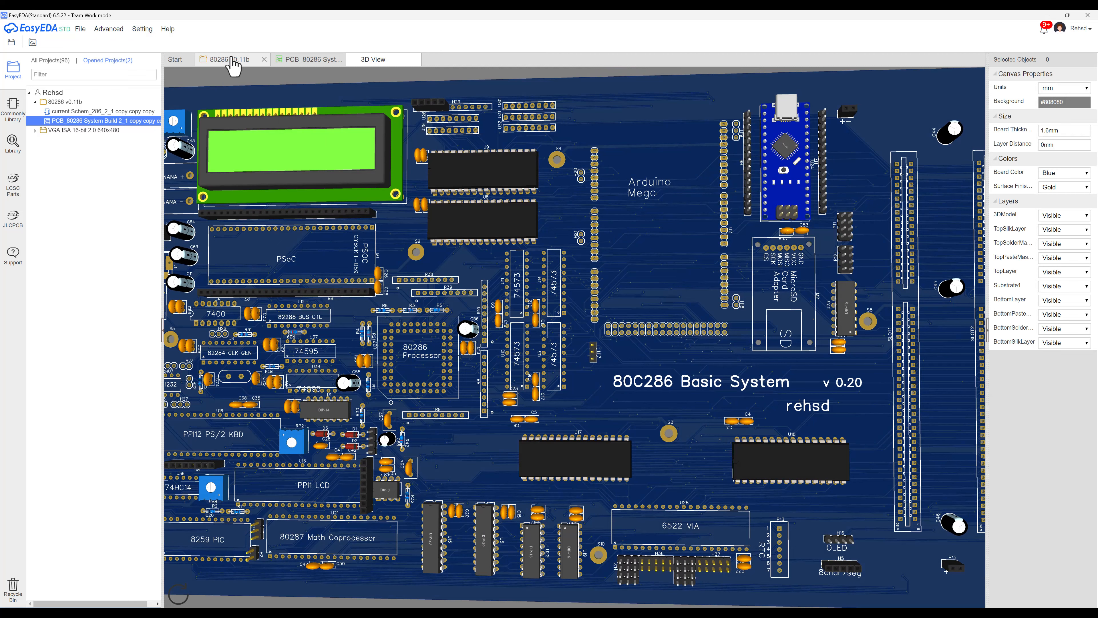
{"action": "left_click", "coordinate": [232, 60]}
{"action": "key", "text": "shift+x"}
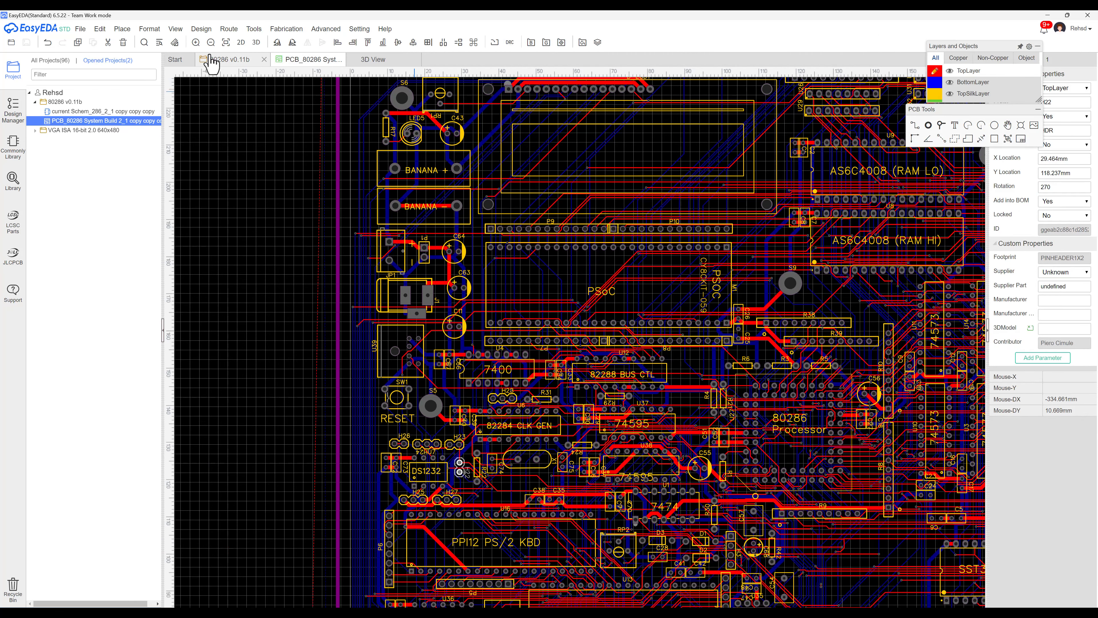
{"action": "mouse_move", "coordinate": [199, 32]}
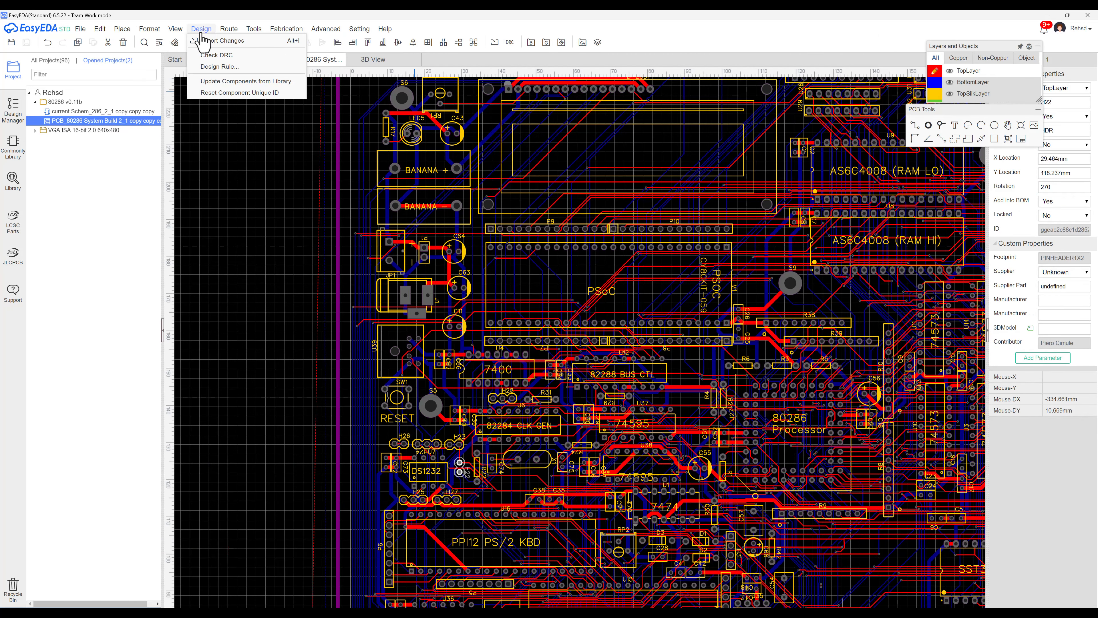
{"action": "left_click", "coordinate": [217, 66]}
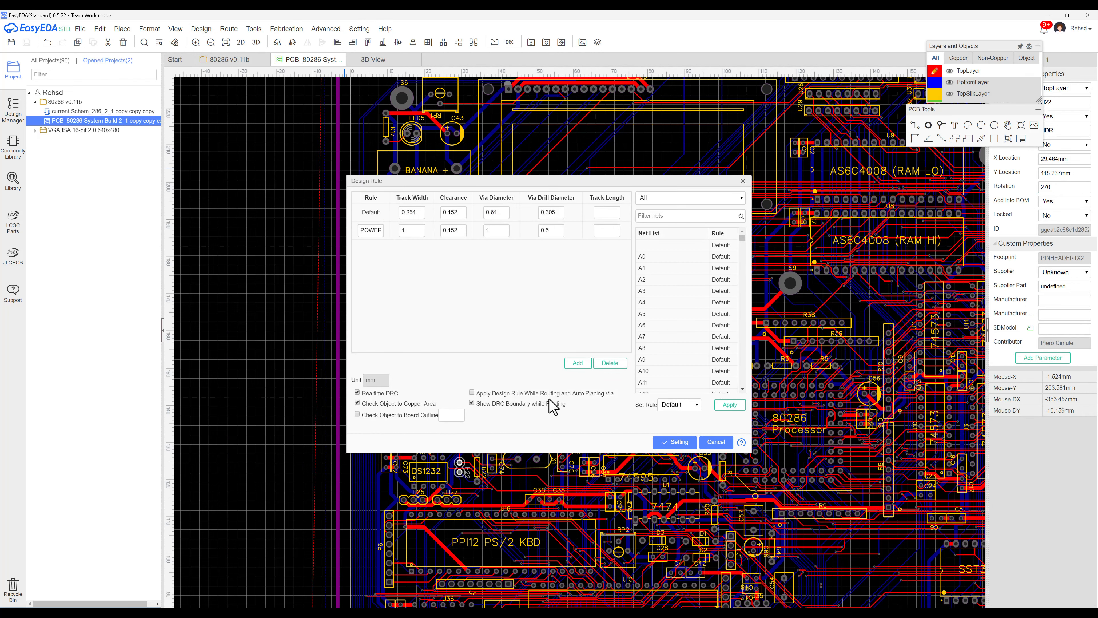
{"action": "left_click", "coordinate": [721, 443]}
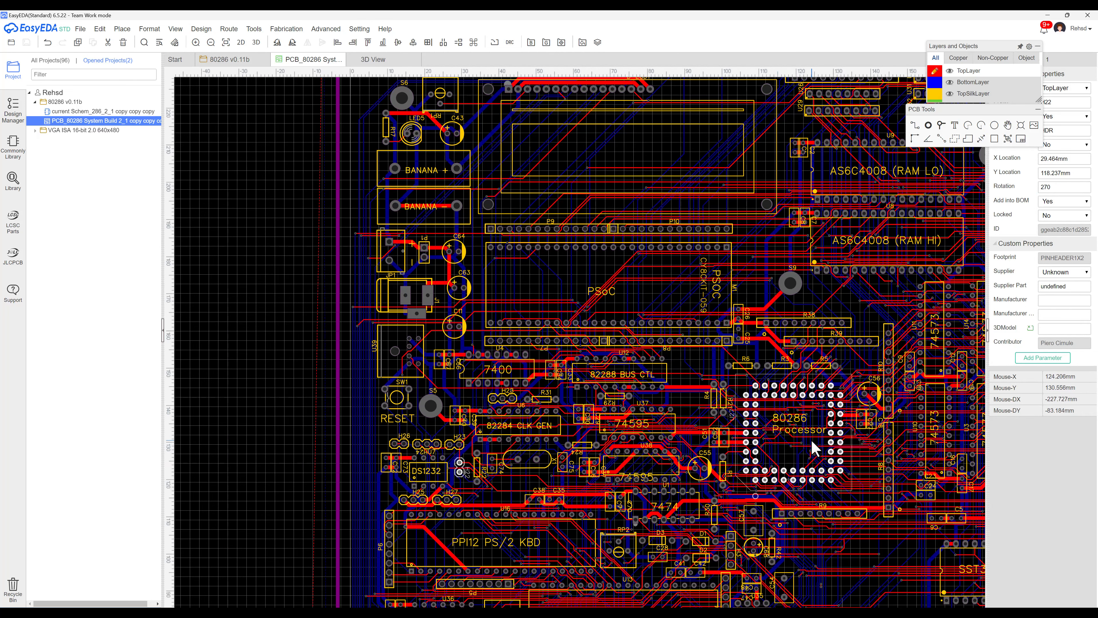
{"action": "scroll", "coordinate": [813, 448], "scroll_direction": "down", "scroll_amount": 3}
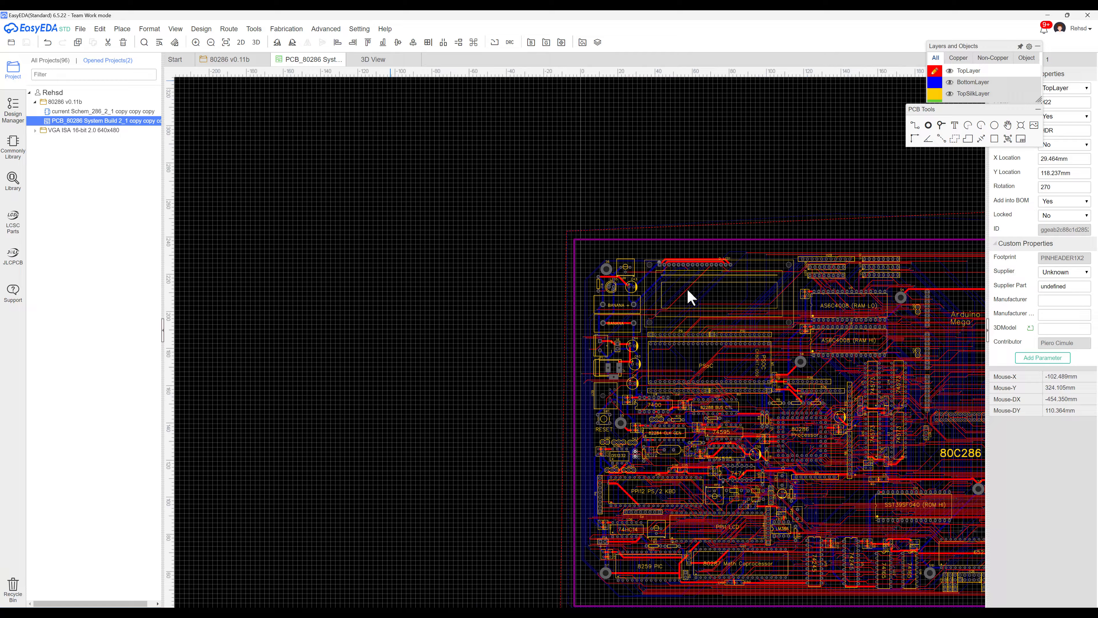
Go back to the 3D view and look over the entire component side of the board.
{"action": "scroll", "coordinate": [726, 382], "scroll_direction": "down", "scroll_amount": 2}
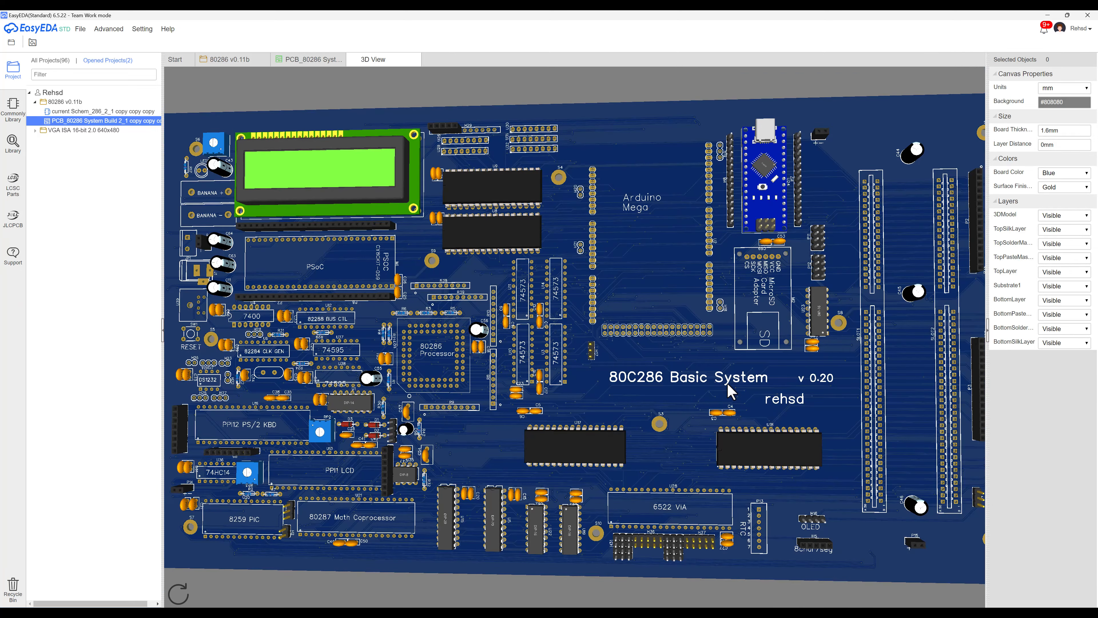
{"action": "scroll", "coordinate": [727, 382], "scroll_direction": "down", "scroll_amount": 2}
{"action": "left_click_drag", "start_coordinate": [727, 382], "coordinate": [756, 391]}
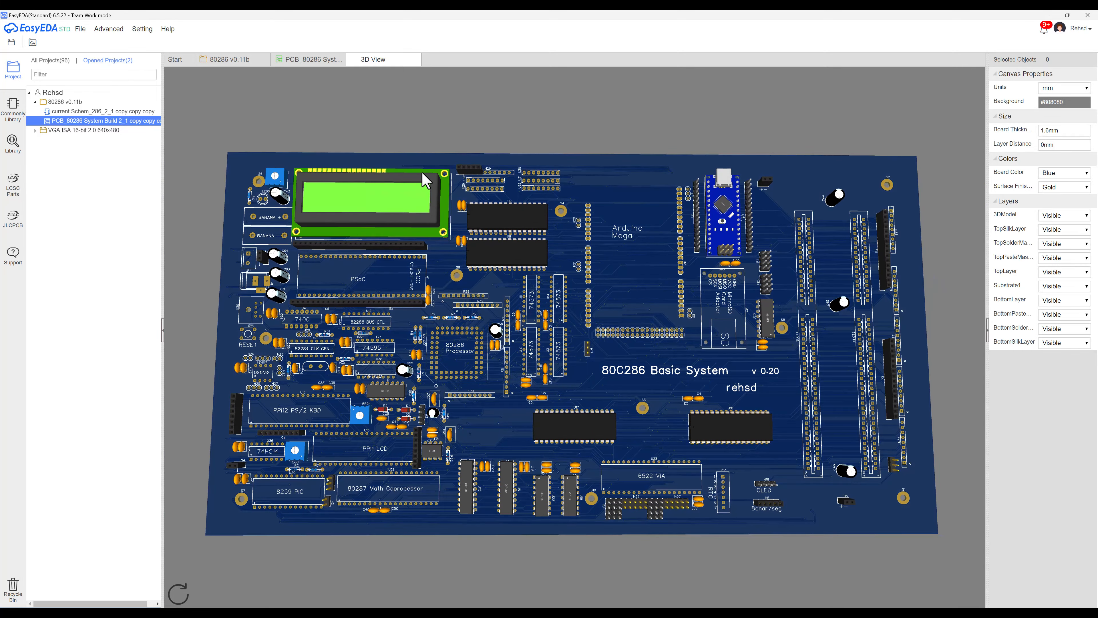
Return to the PCB layout and show its component list in the Design Manager.
{"action": "left_click", "coordinate": [309, 61]}
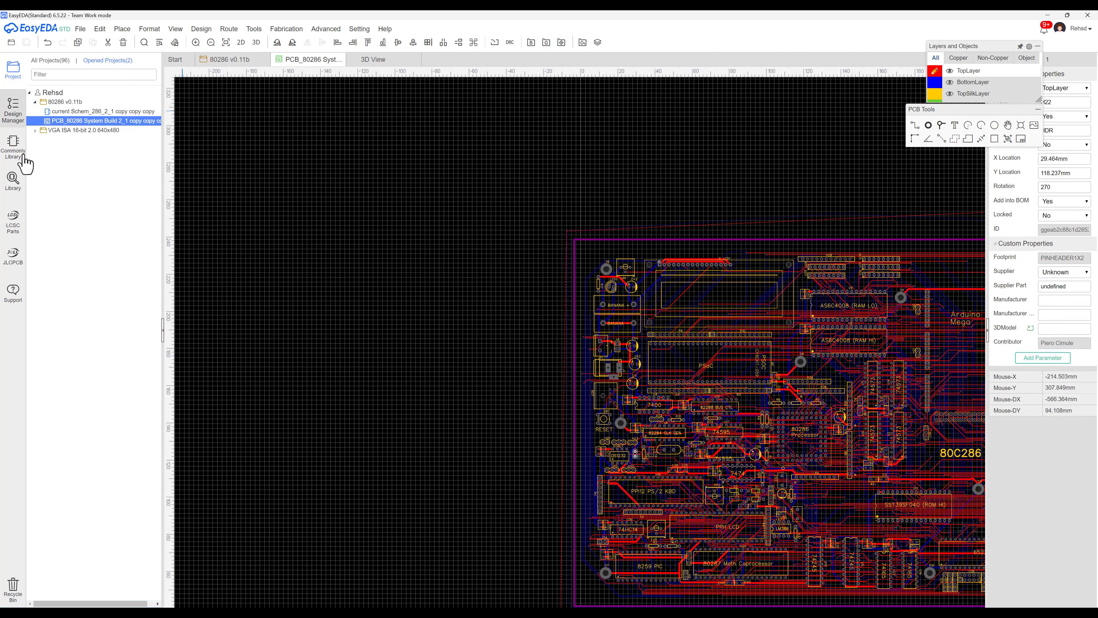
{"action": "left_click", "coordinate": [25, 164]}
{"action": "left_click", "coordinate": [12, 69]}
{"action": "left_click", "coordinate": [13, 111]}
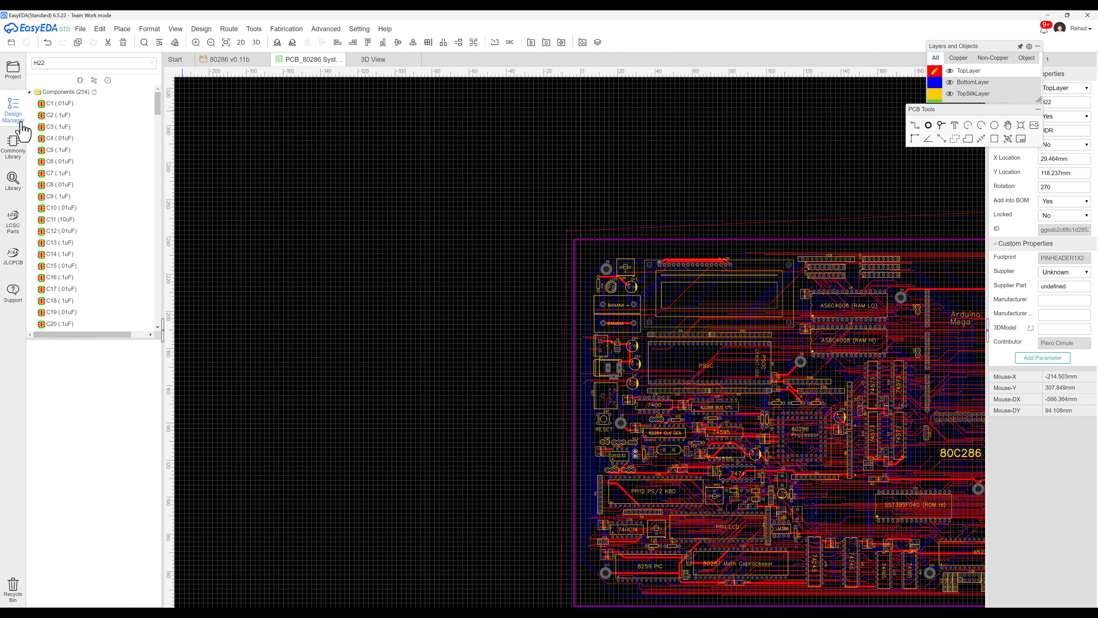
Collapse the component list and review the Gerber fabrication options, skipping the design rule check and generating no files.
{"action": "left_click", "coordinate": [29, 92]}
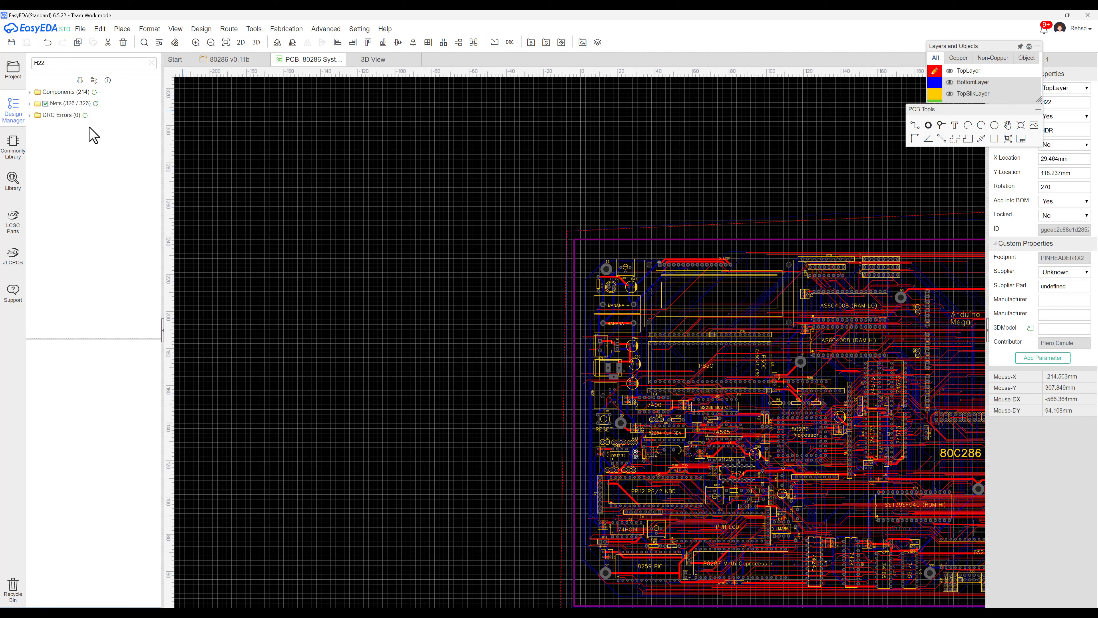
{"action": "left_click", "coordinate": [286, 29]}
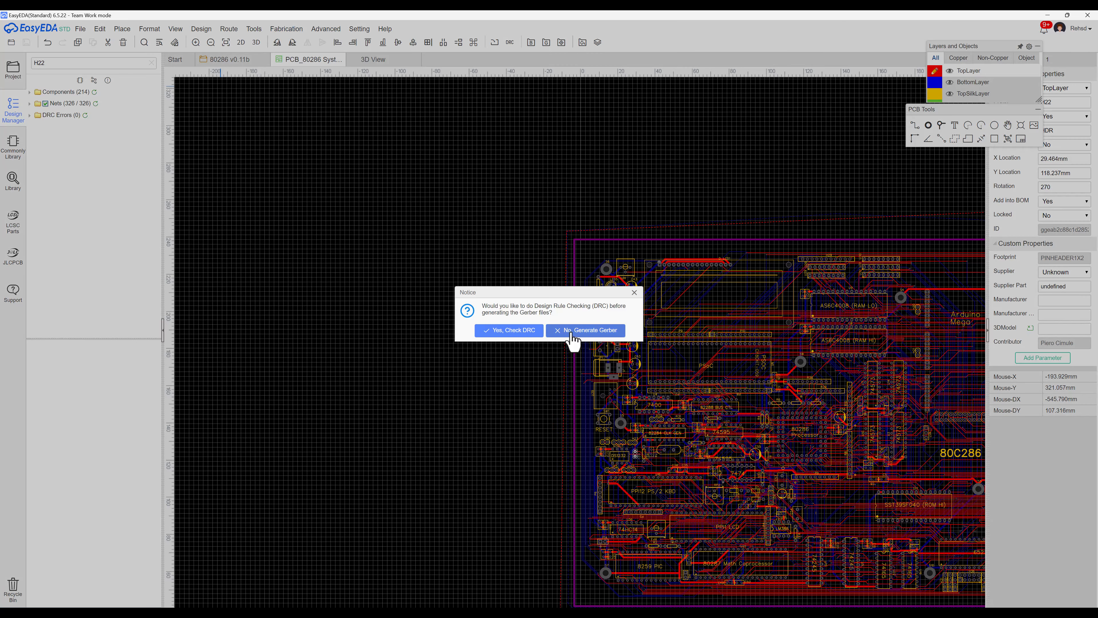
{"action": "left_click", "coordinate": [574, 334]}
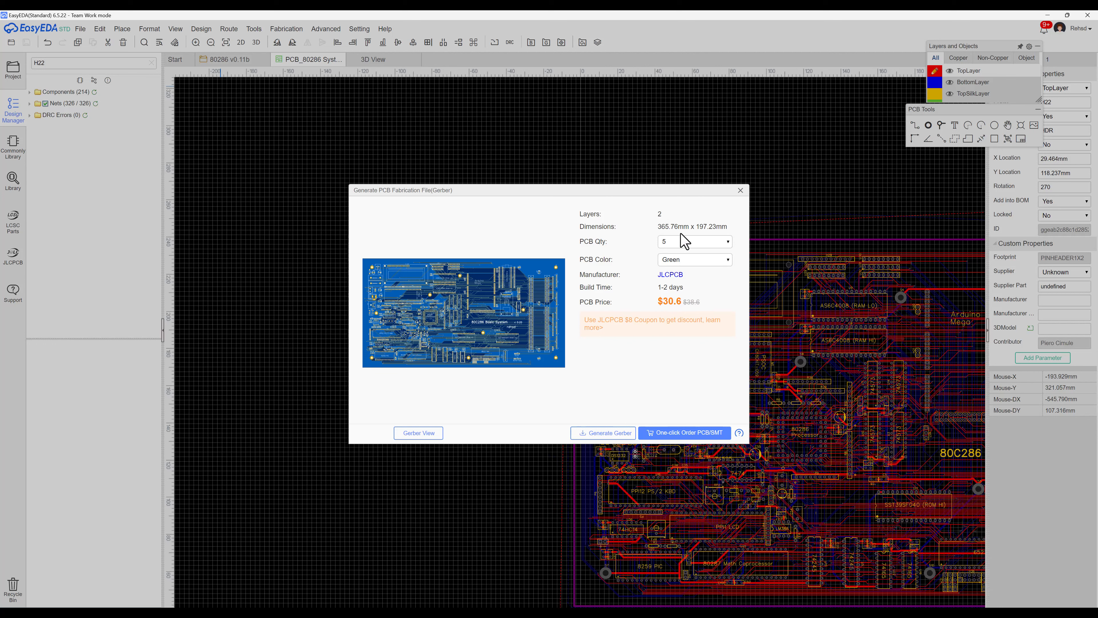
{"action": "left_click", "coordinate": [740, 190]}
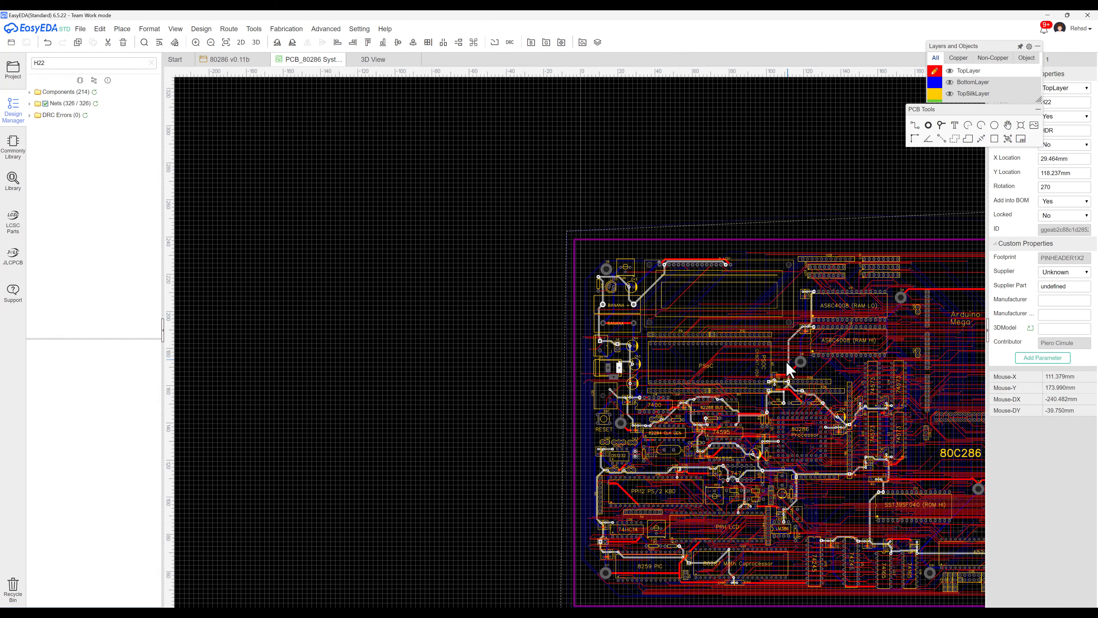
Go back to the 3D board view and tilt the board slightly to inspect its component side.
{"action": "scroll", "coordinate": [786, 360], "scroll_direction": "down", "scroll_amount": 1}
{"action": "left_click", "coordinate": [382, 65]}
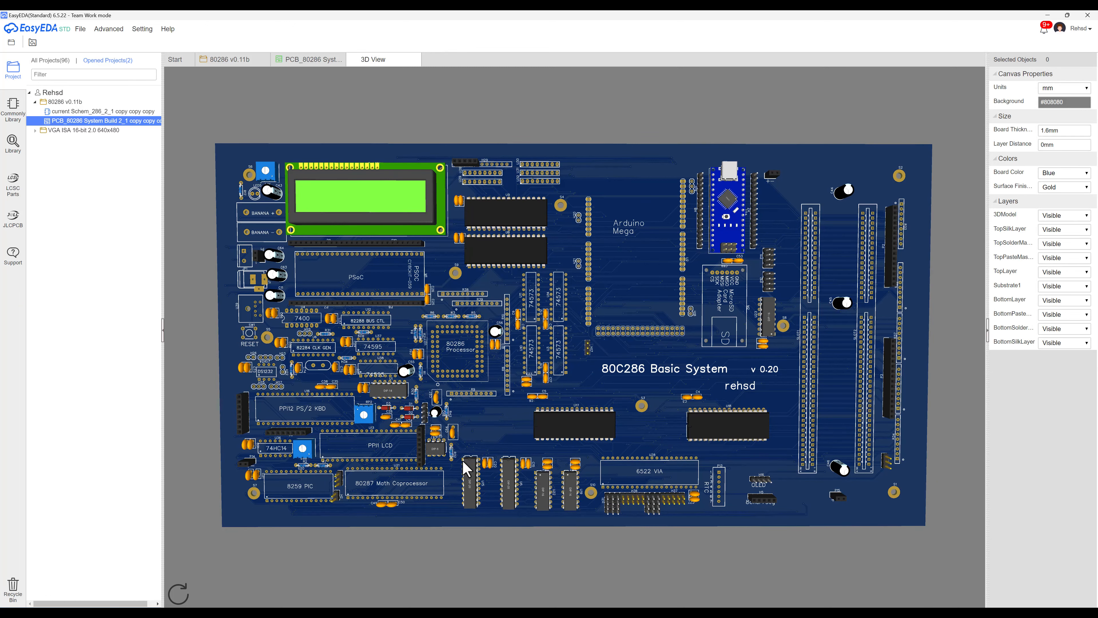
{"action": "left_click_drag", "start_coordinate": [463, 462], "coordinate": [462, 446]}
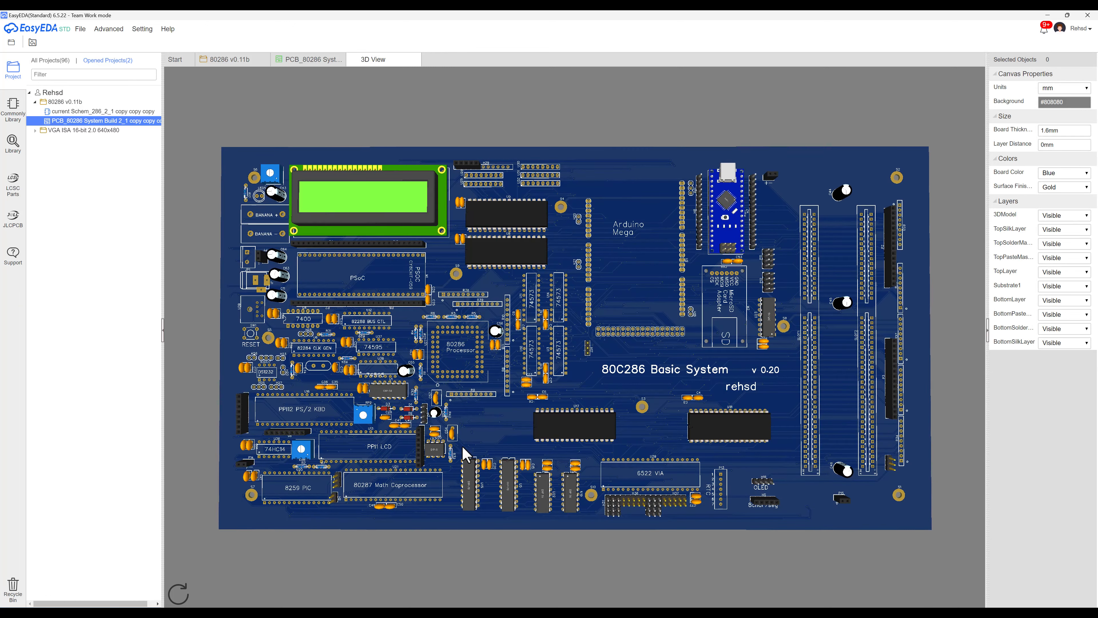